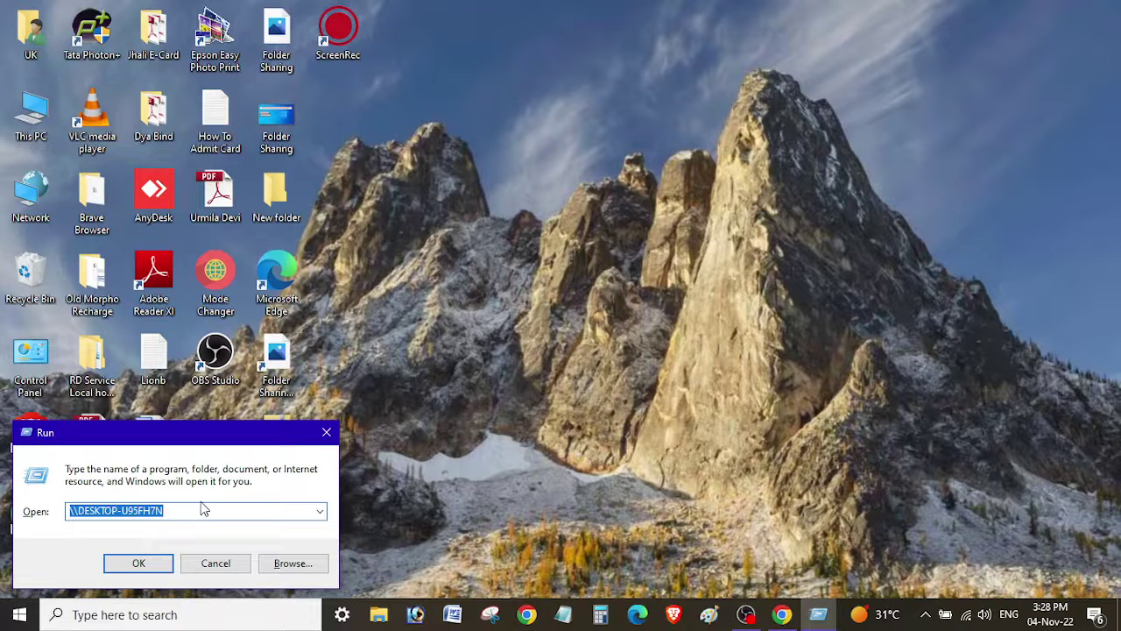
Run the \\DESKTOP-U95FH7N path from the Run dialog to open that computer in File Explorer.
drag(187, 511, 79, 511)
drag(182, 509, 81, 512)
click(142, 562)
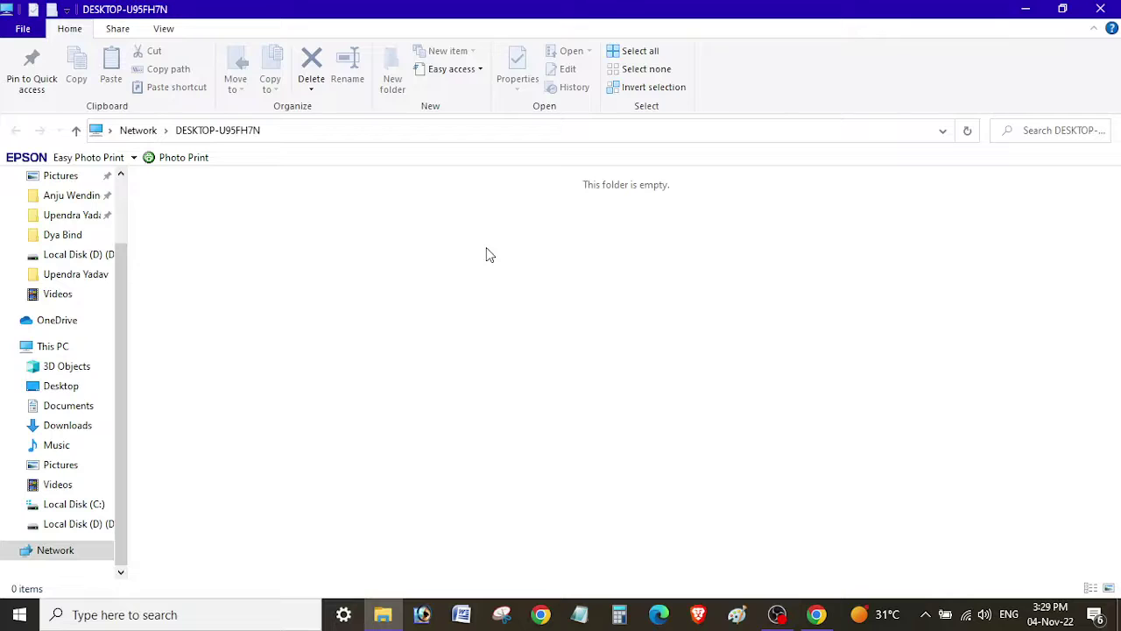
On Local Disk (D:), add a new folder named 'Test Sharing Folder' beside Data and New folder.
click(74, 525)
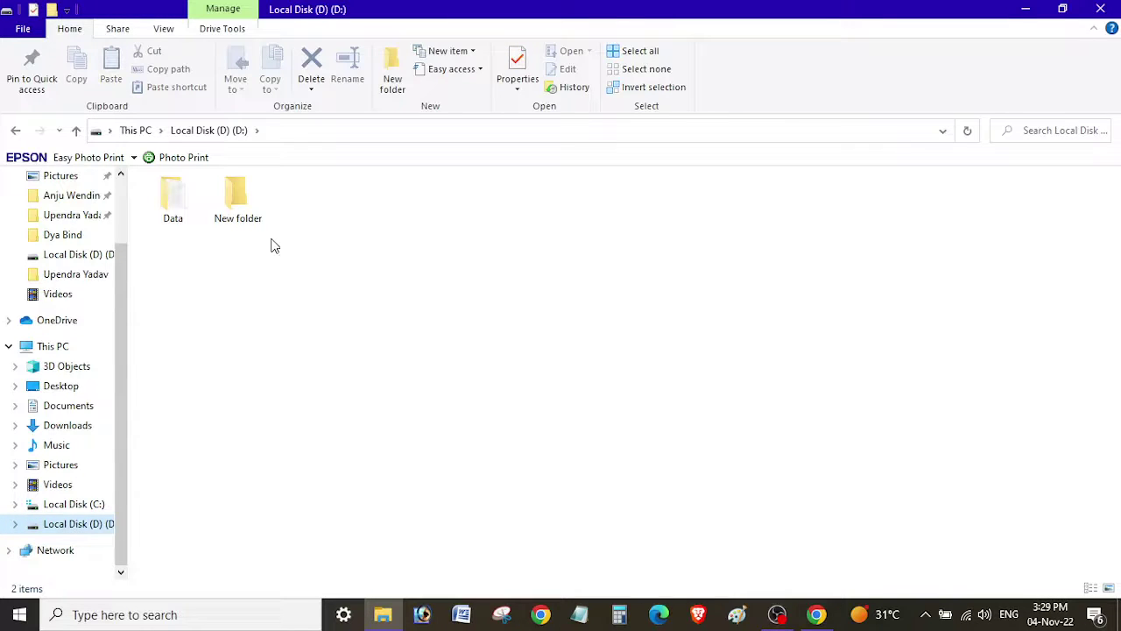
right_click(391, 211)
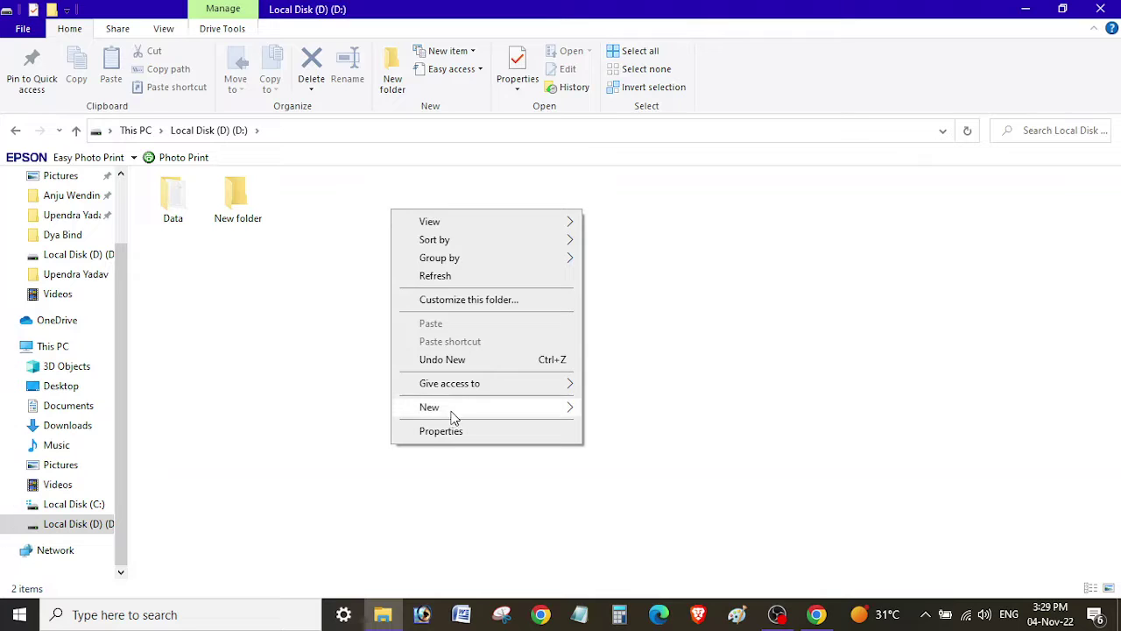
mouse_move(455, 410)
click(666, 410)
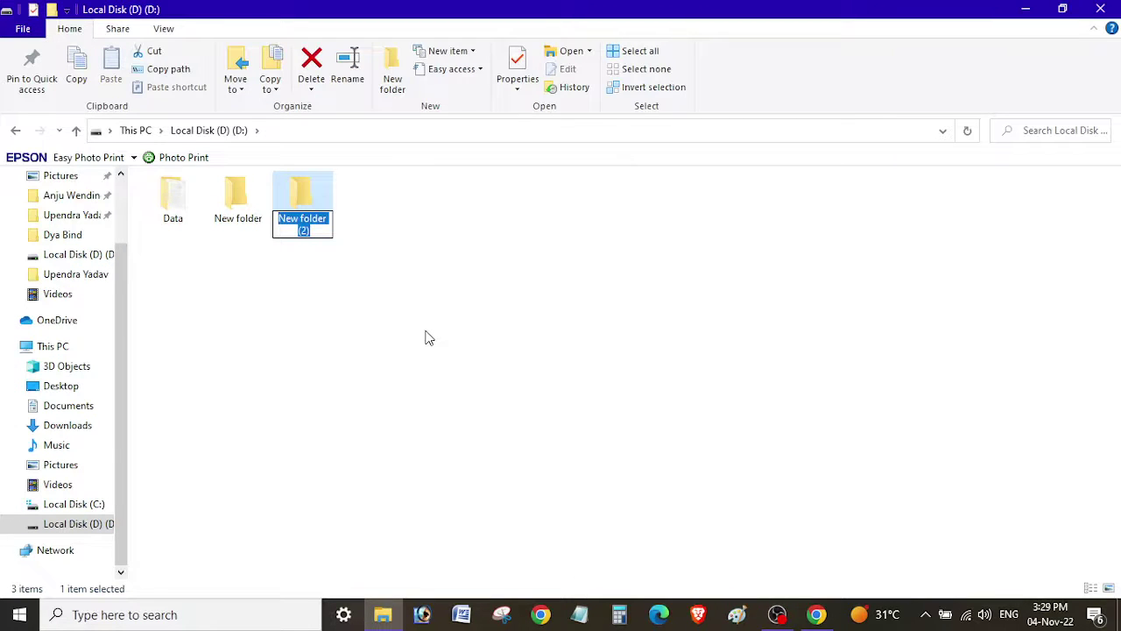
text(Test)
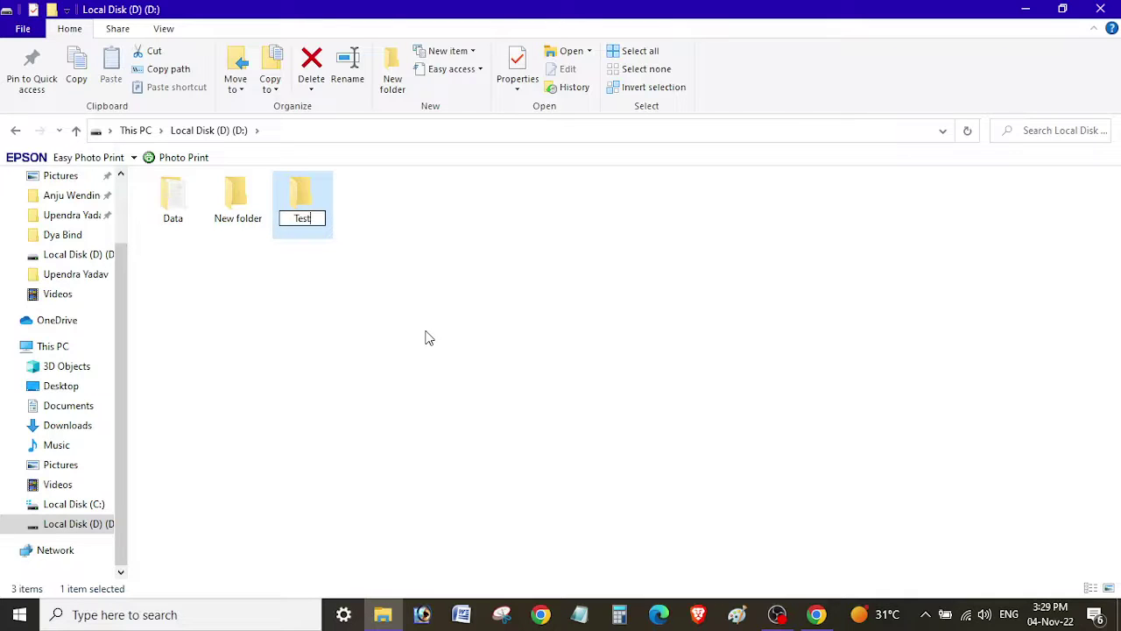
text( Sharing Folder)
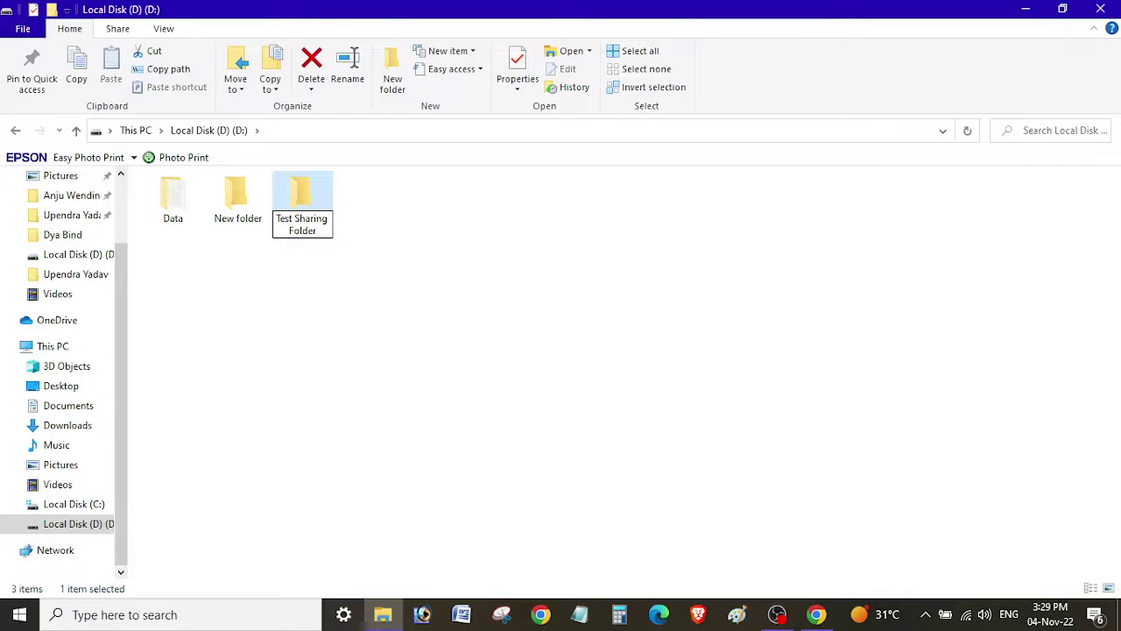
key(Return)
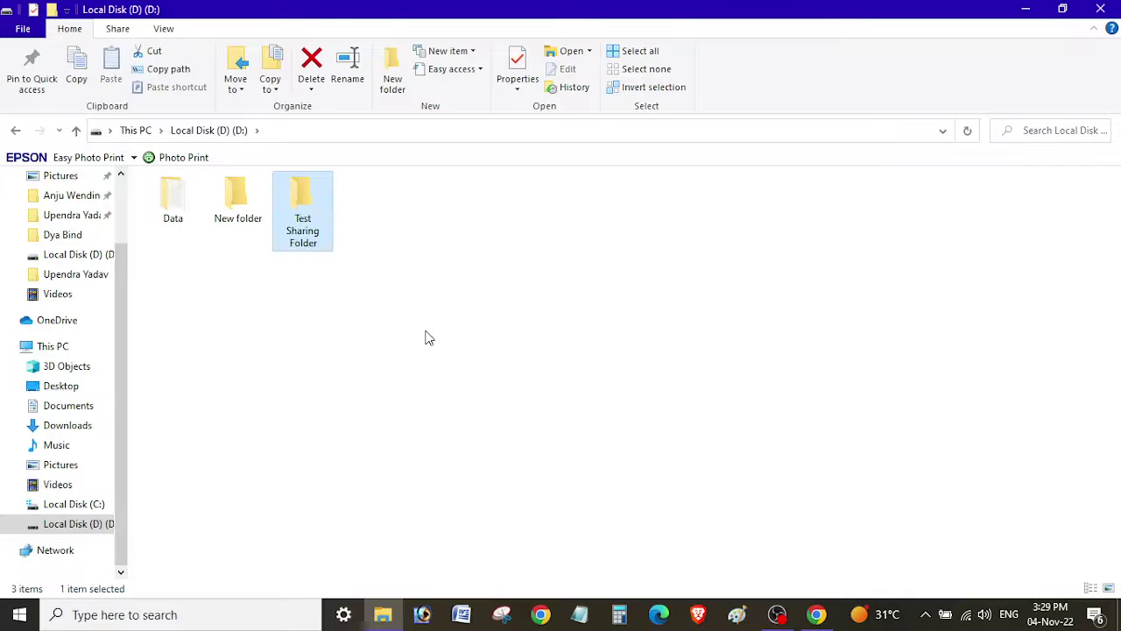
Tick Share this folder in Test Sharing Folder's Advanced Sharing, keeping its name and 20-user limit.
right_click(300, 223)
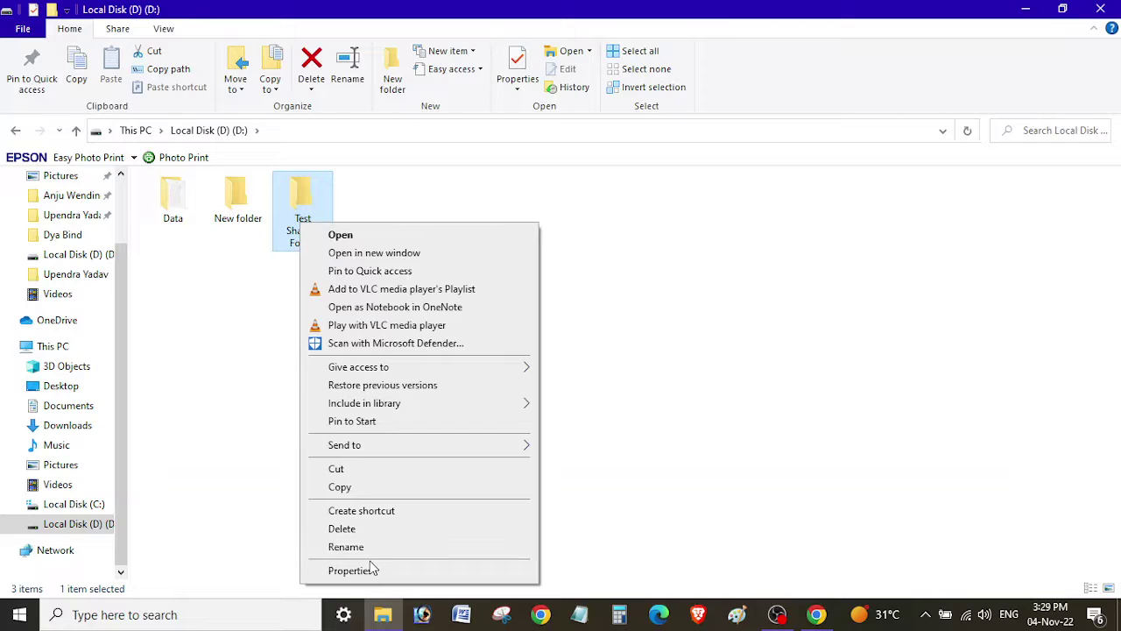
click(355, 573)
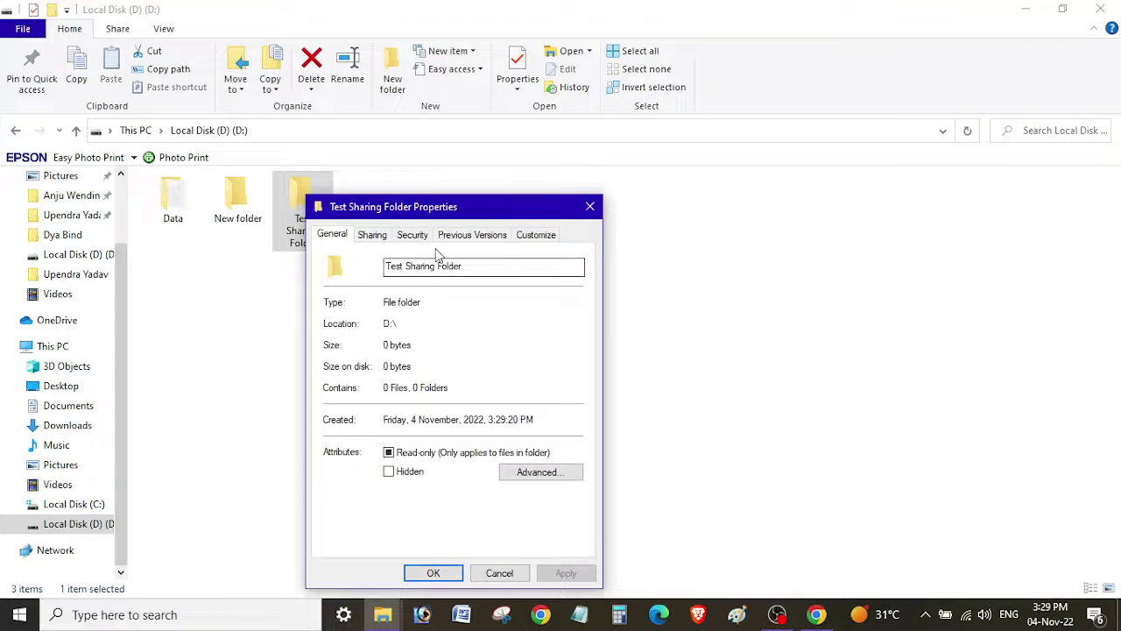
drag(422, 210, 487, 163)
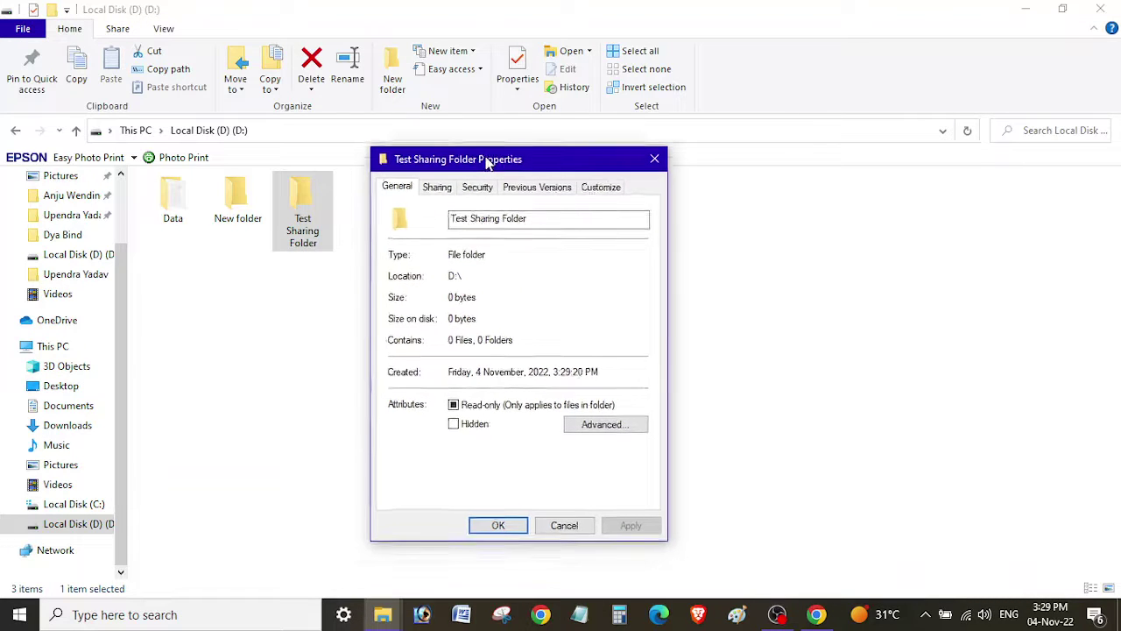
click(438, 186)
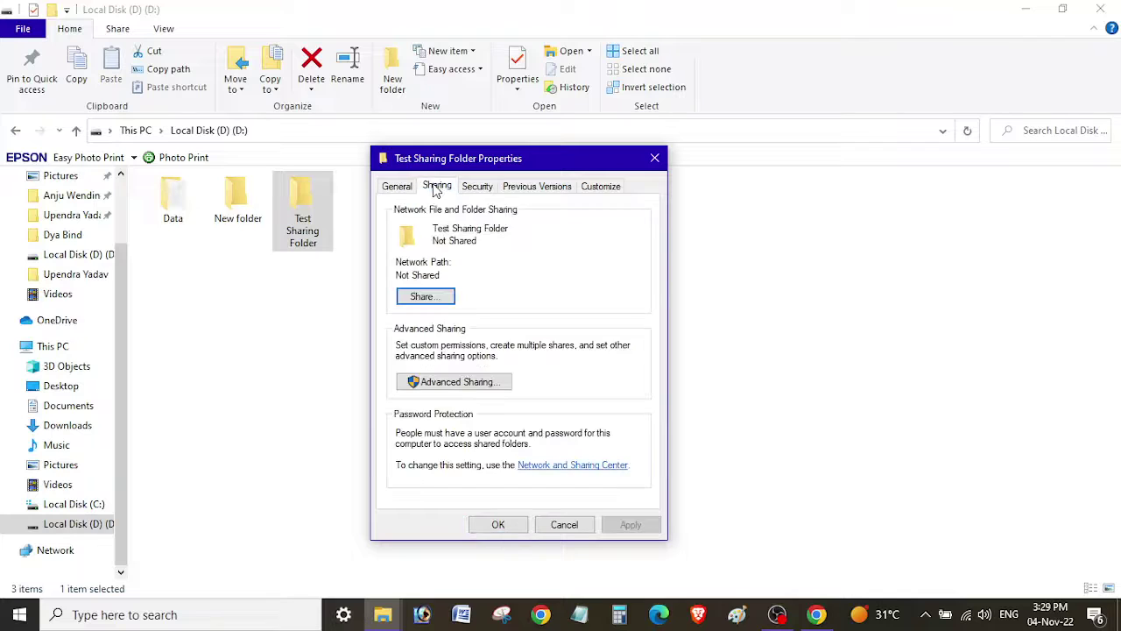
click(467, 381)
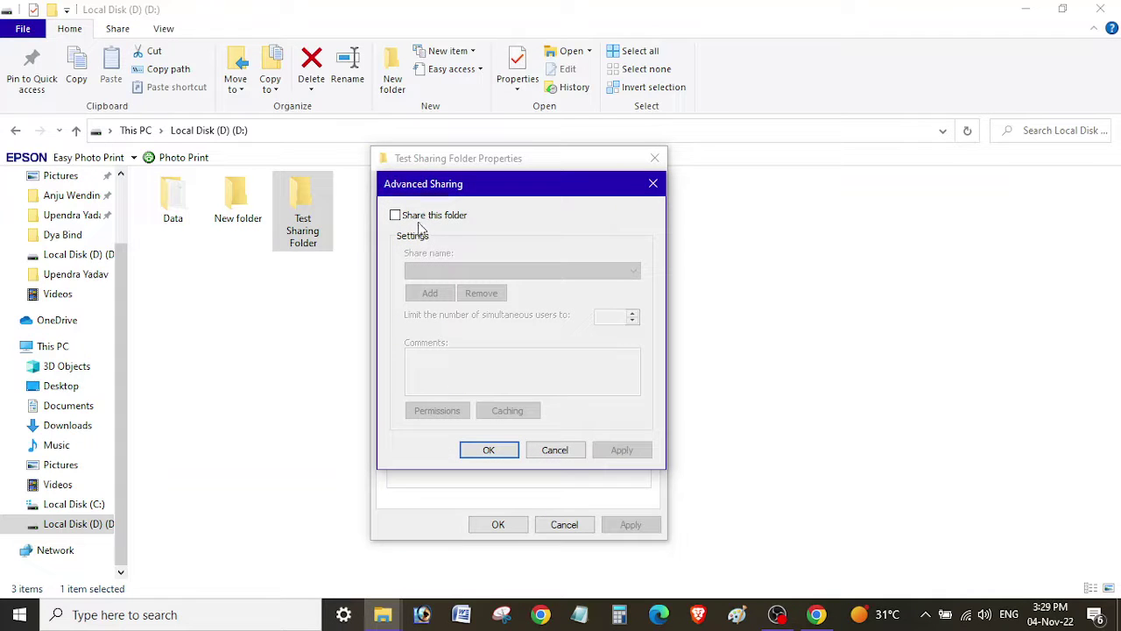
drag(486, 192, 642, 192)
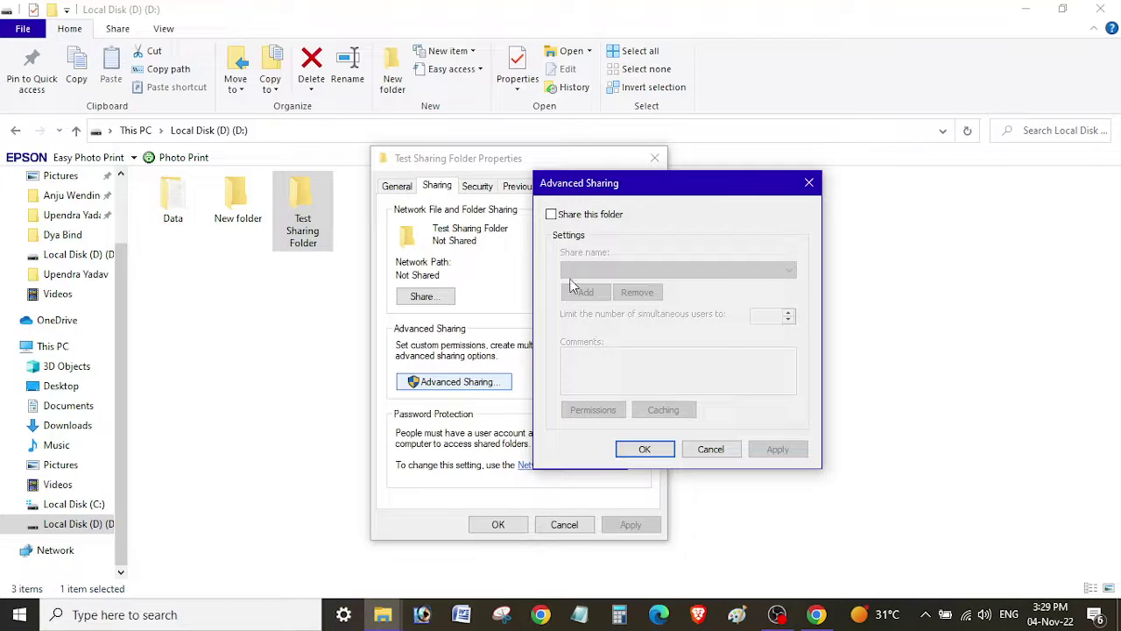
click(550, 214)
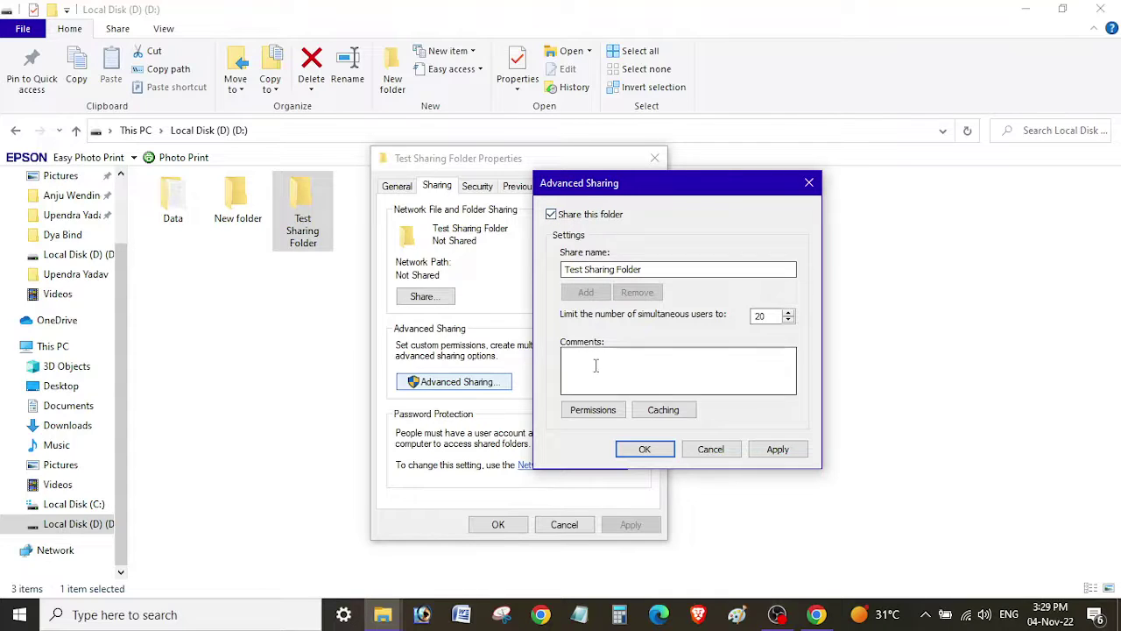
Open the share Permissions, trying Full Control and Change for Everyone before reverting to Read only.
click(591, 416)
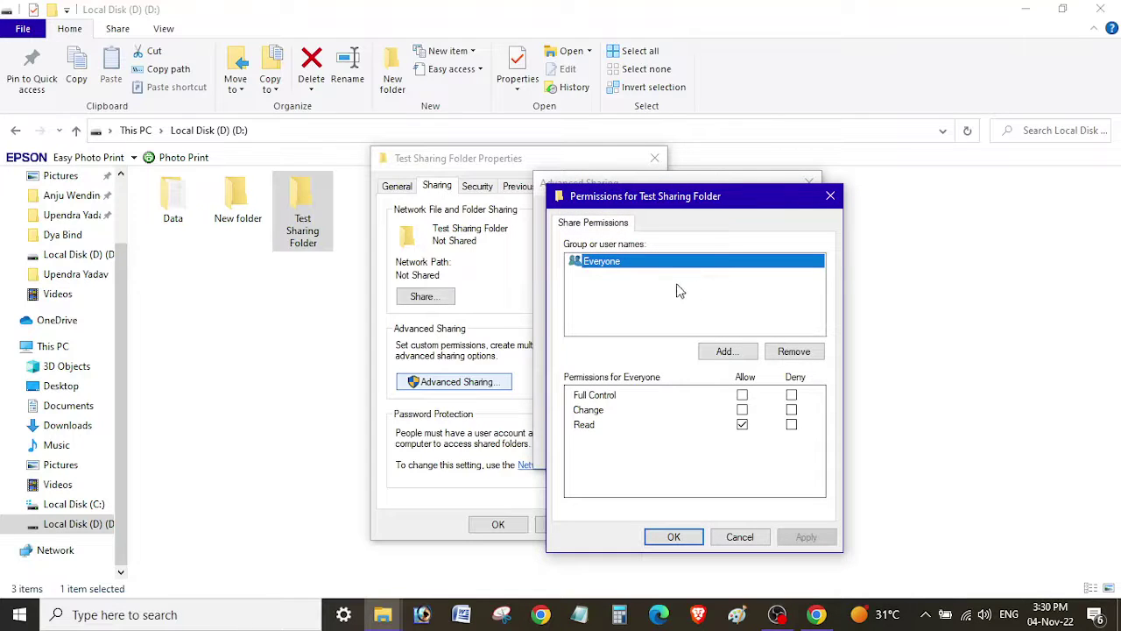
click(743, 411)
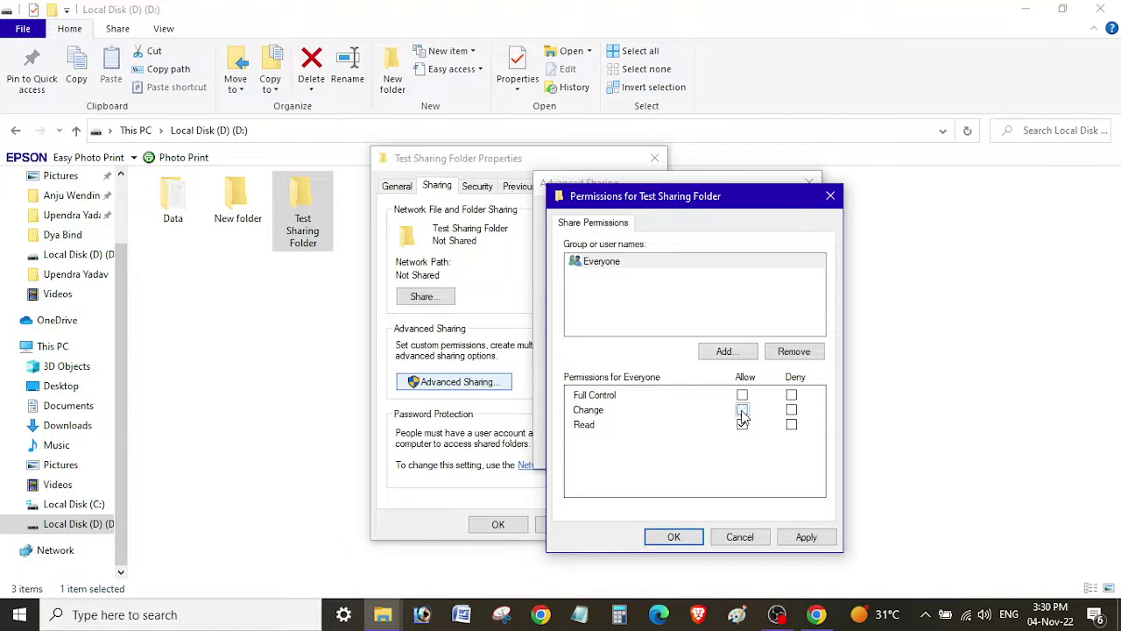
click(742, 396)
click(742, 397)
click(742, 410)
Enter 'IT user' as a new share user, resolve it with Check Names, then show the search Locations.
click(726, 353)
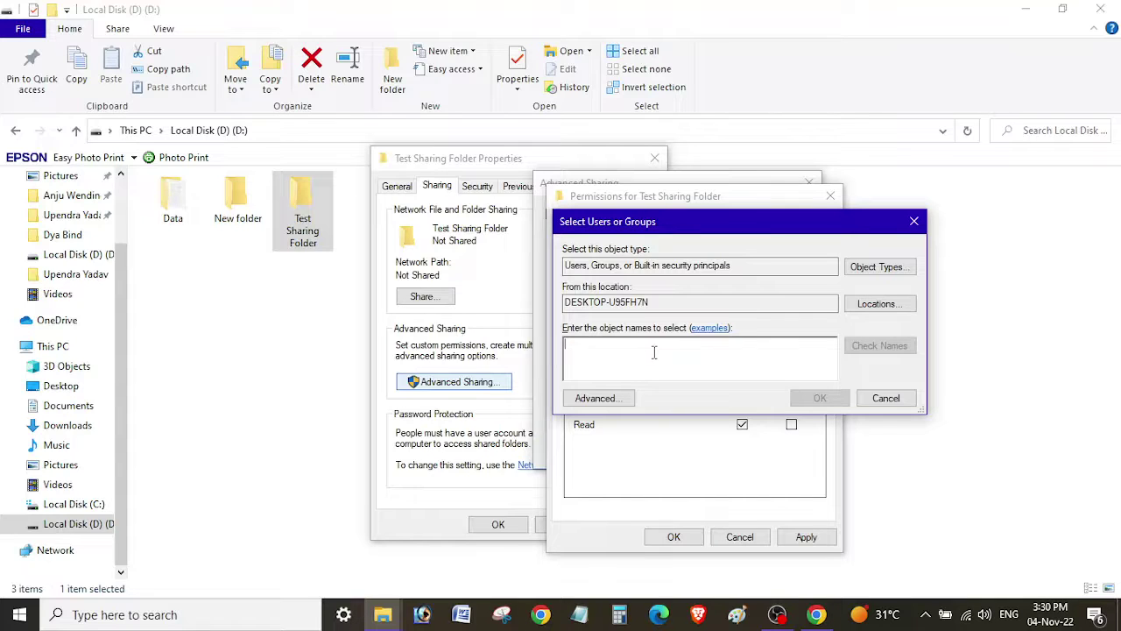
text(t)
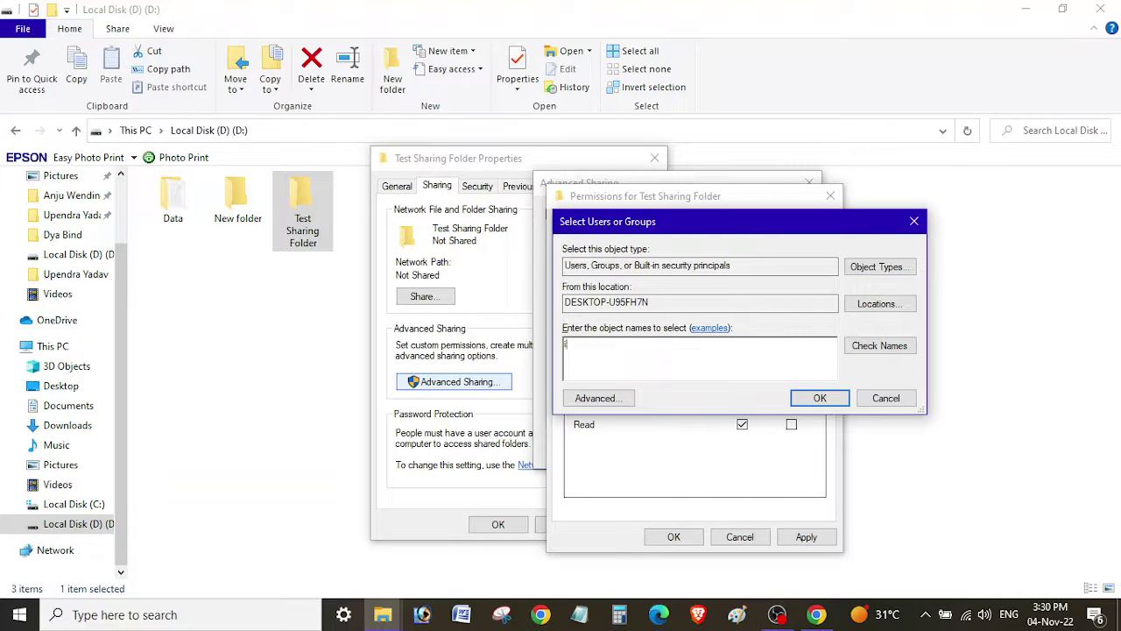
key(BackSpace)
click(873, 348)
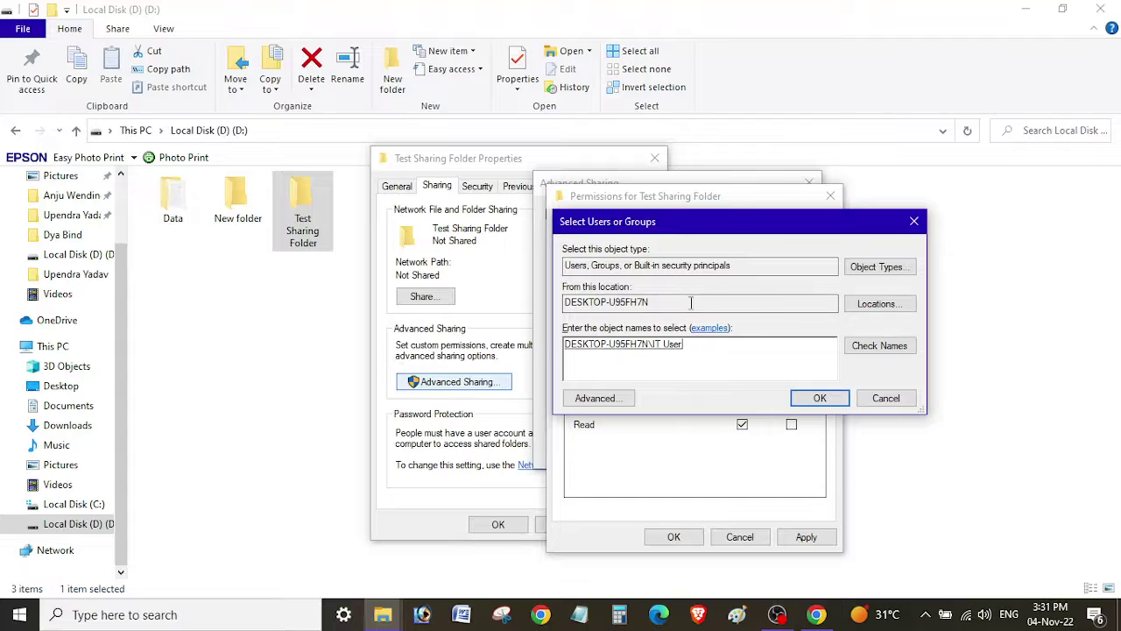
click(864, 306)
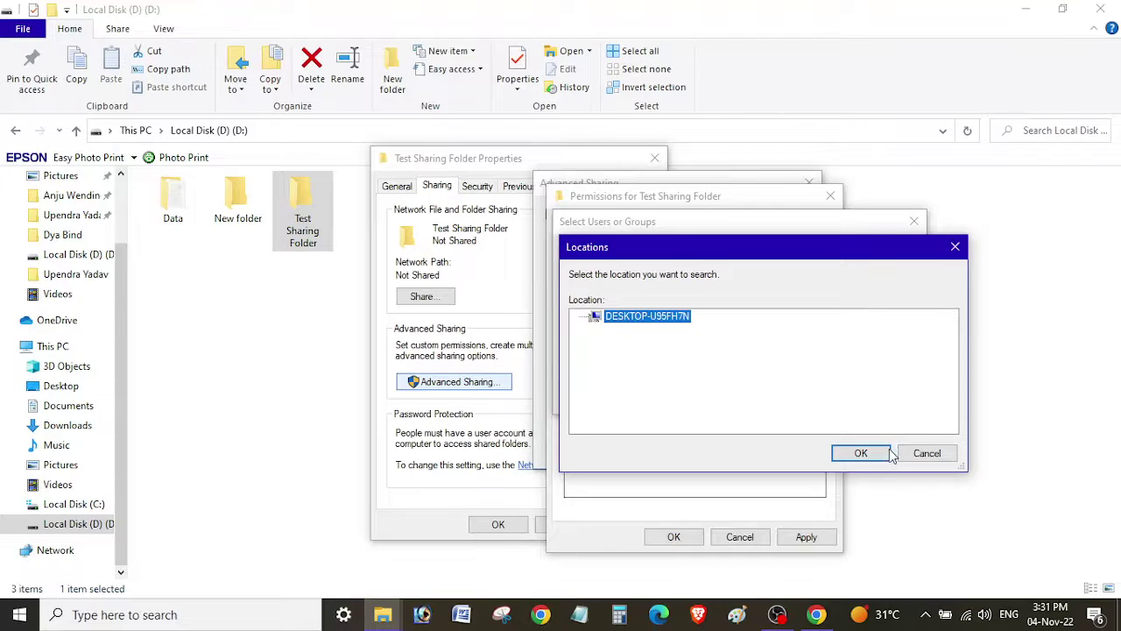
Confirm DESKTOP-U95FH7N as the location and add DESKTOP-U95FH7N\IT User to the share permissions.
click(860, 453)
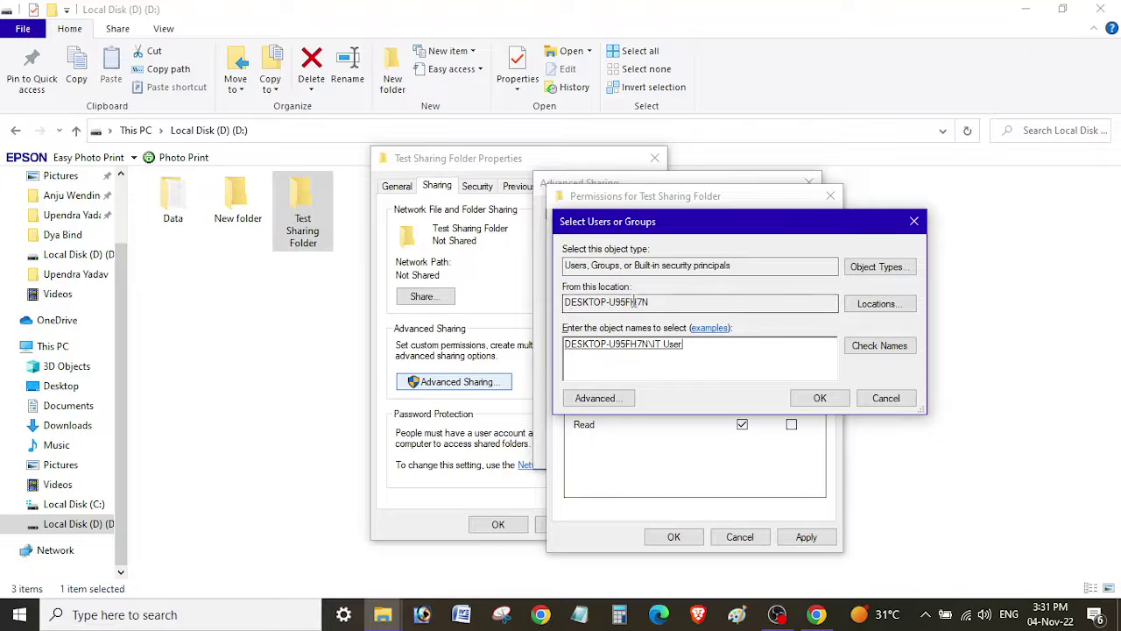
drag(687, 300, 518, 301)
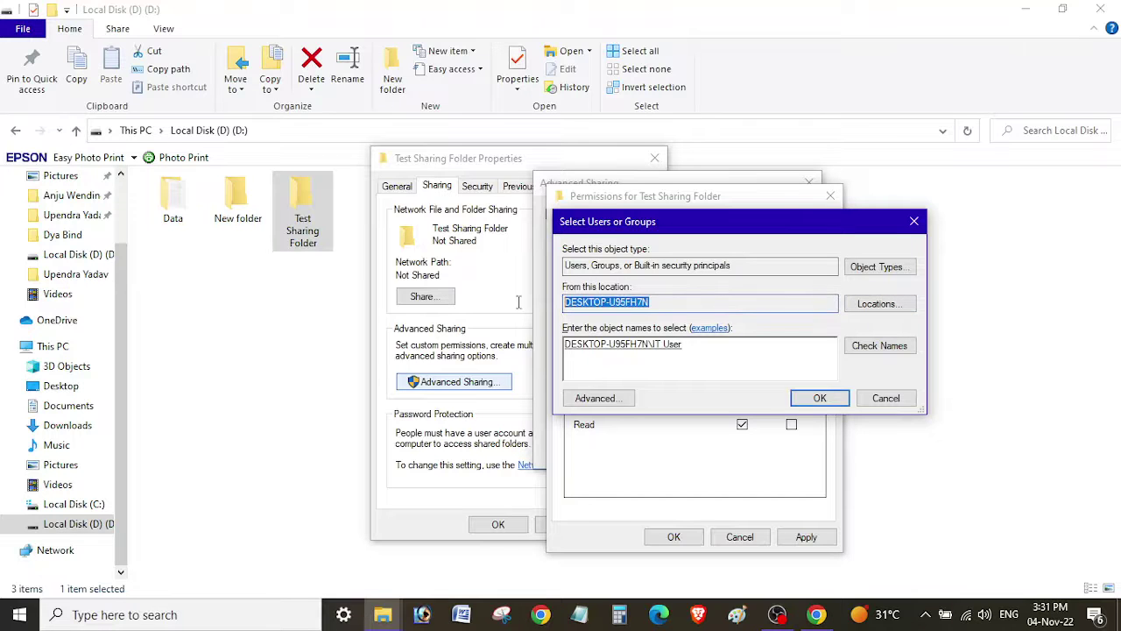
click(876, 303)
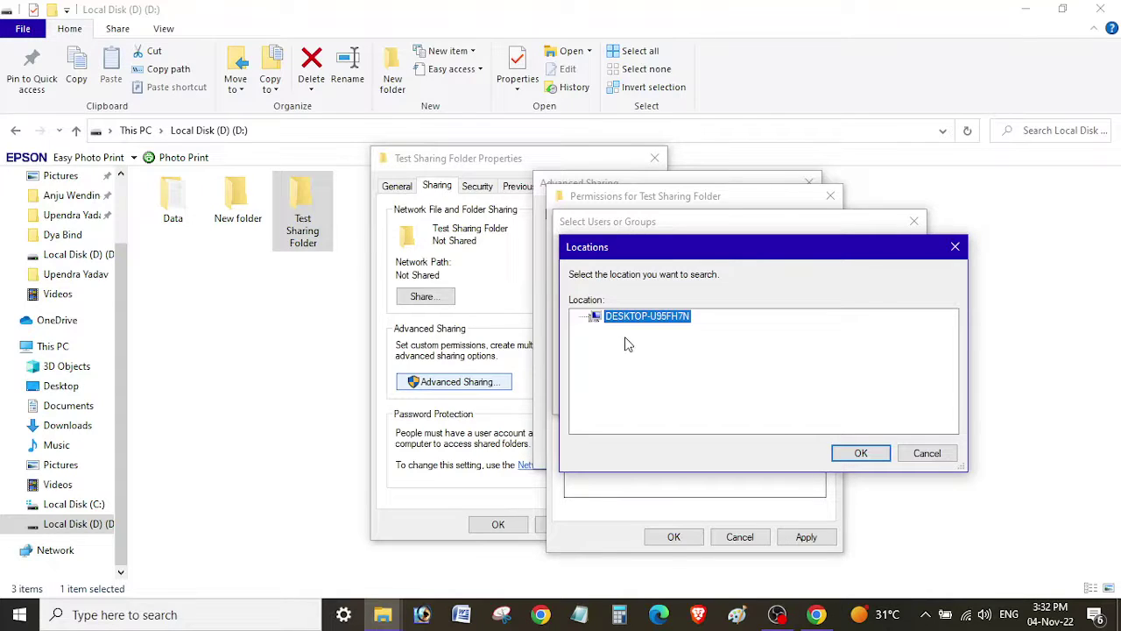
click(860, 453)
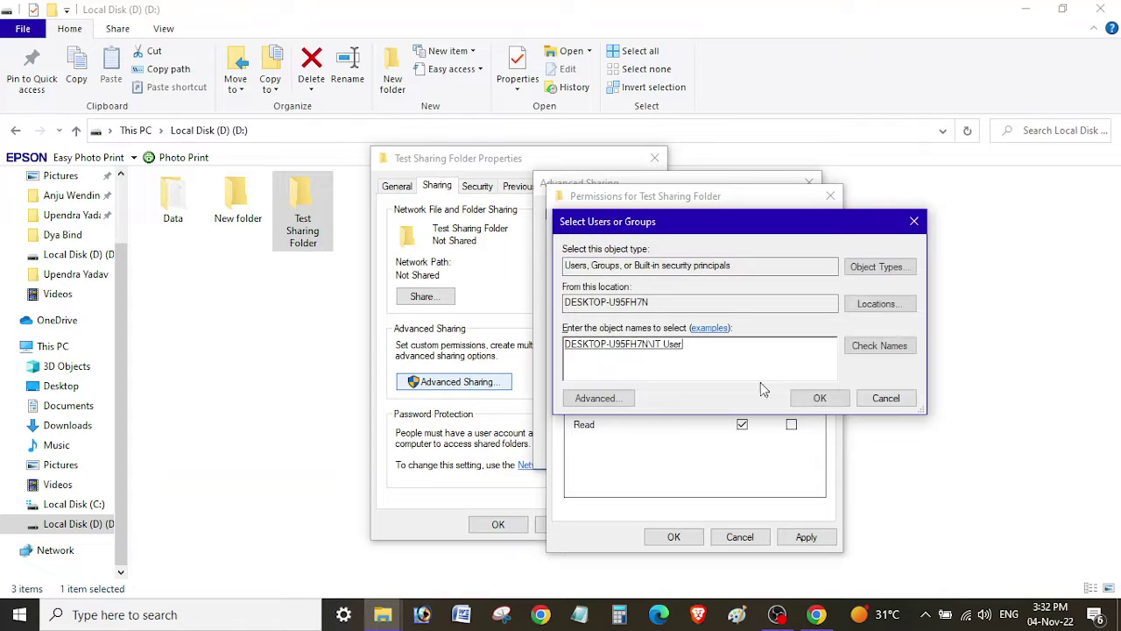
click(819, 398)
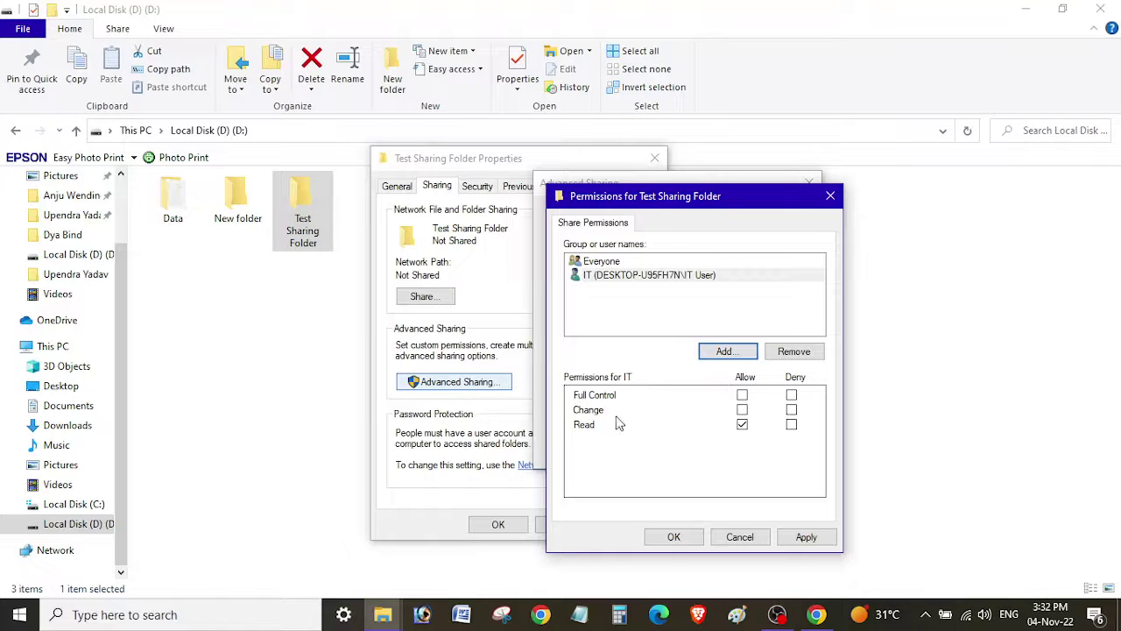
Allow Full Control for IT User on the share and apply the permissions.
click(741, 396)
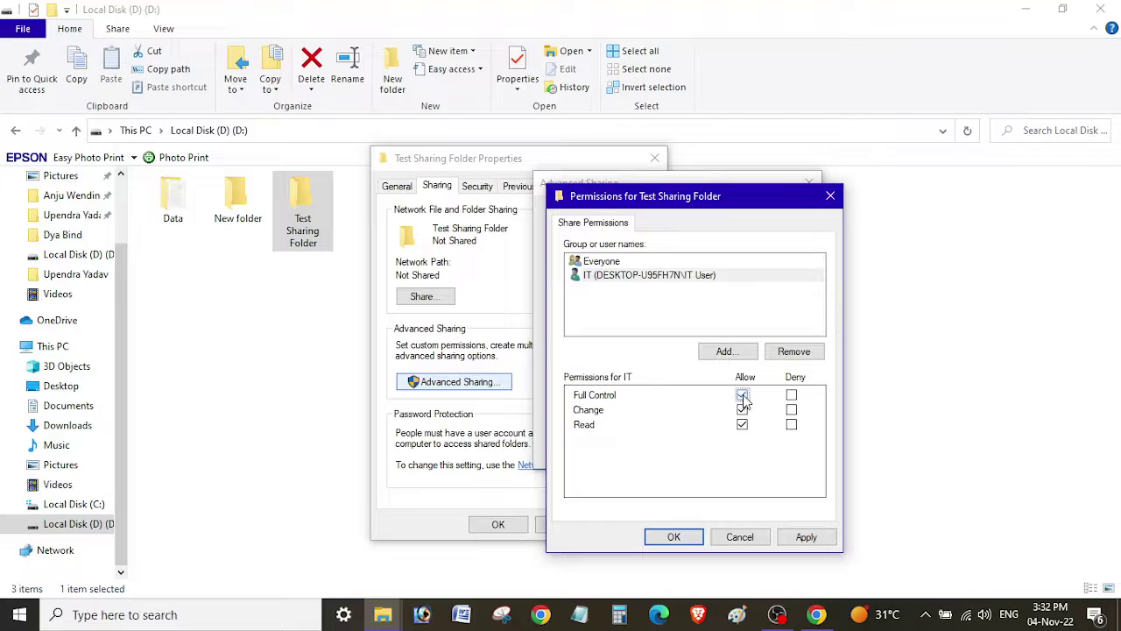
click(742, 395)
click(743, 412)
click(742, 399)
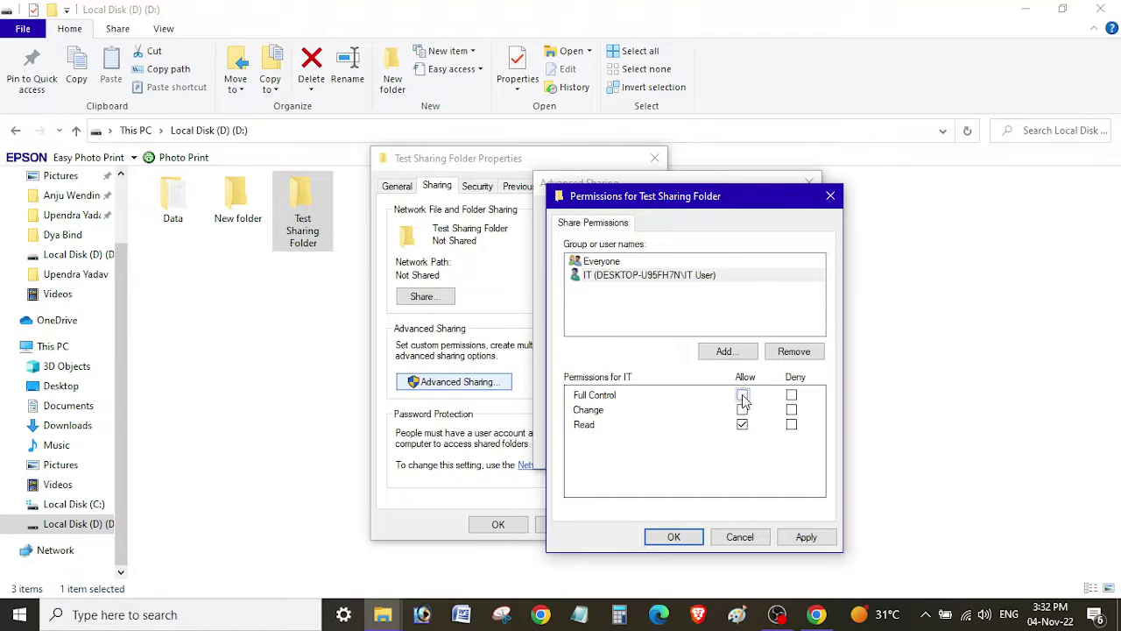
click(805, 539)
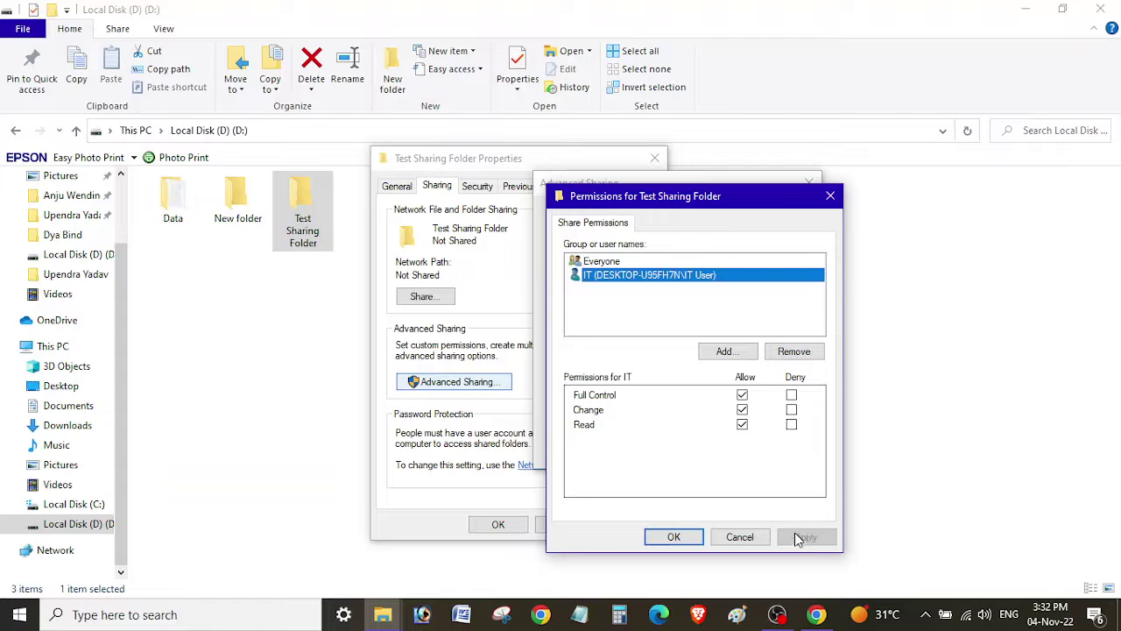
click(674, 536)
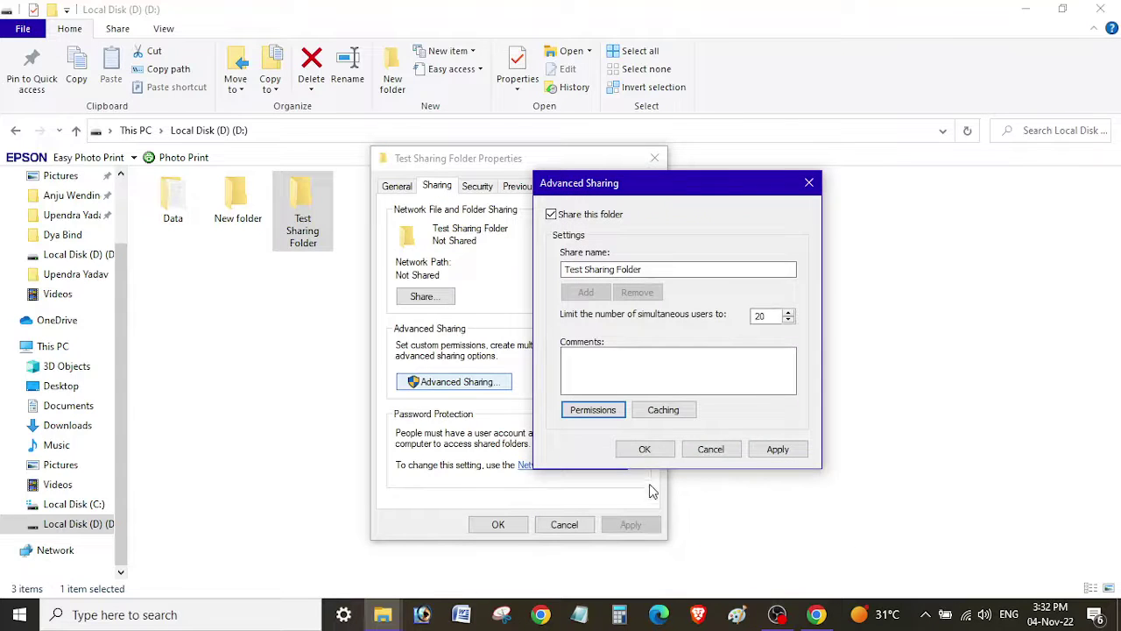
Apply and confirm the Advanced Sharing settings, then close the folder's Properties.
click(762, 453)
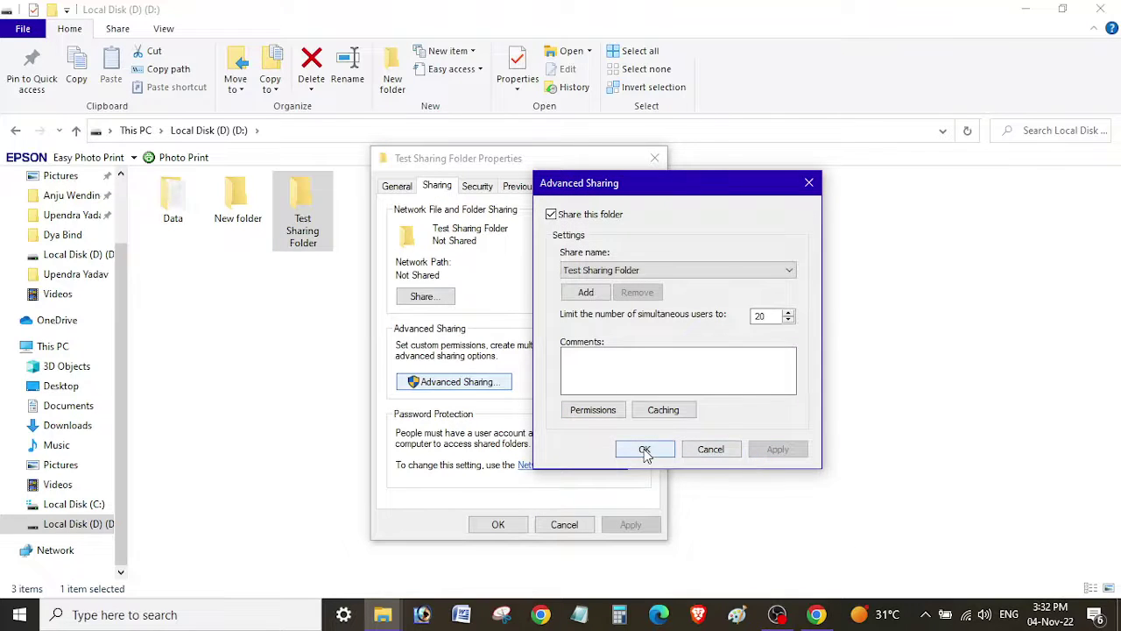
click(645, 449)
click(496, 527)
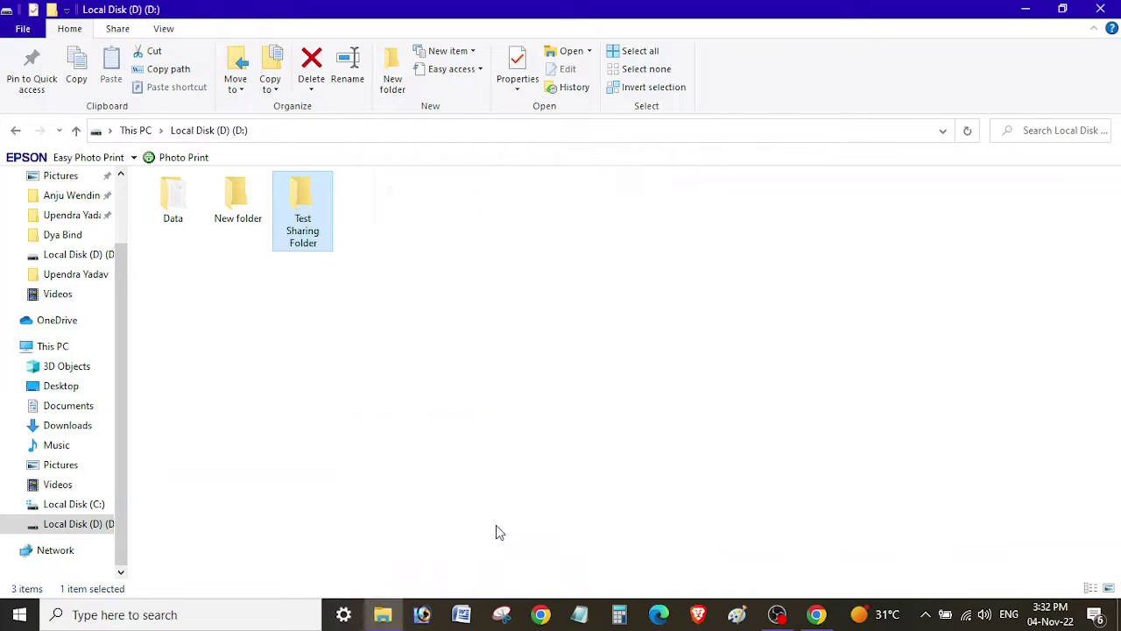
click(492, 425)
Run \\DESKTOP-U95FH7N and open the empty shared Test Sharing Folder over the network.
key(super+r)
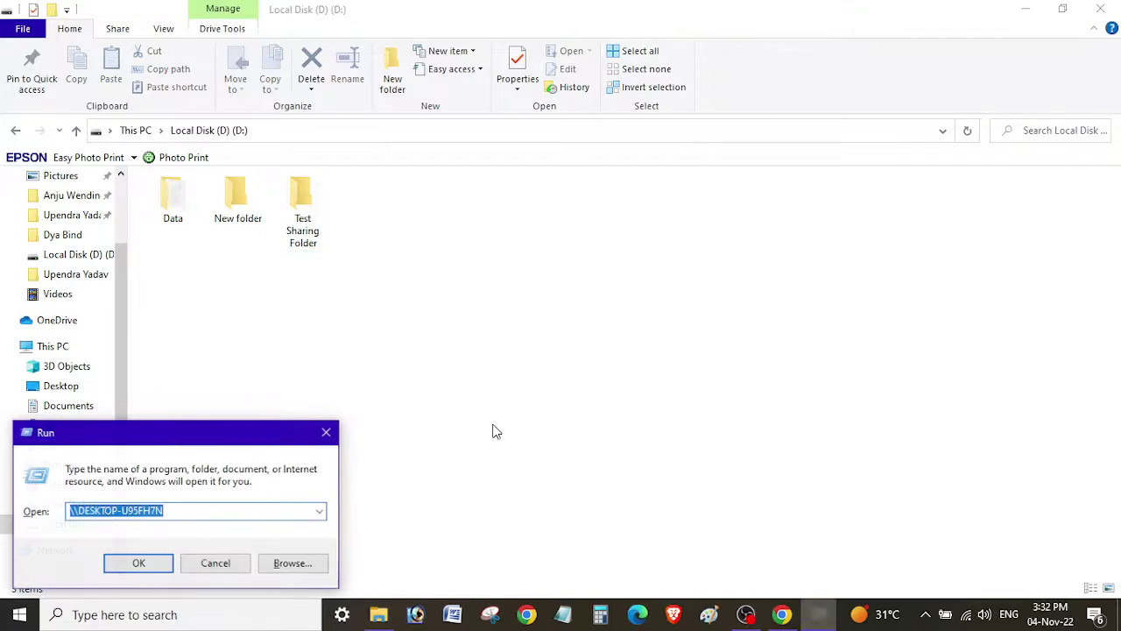
click(141, 564)
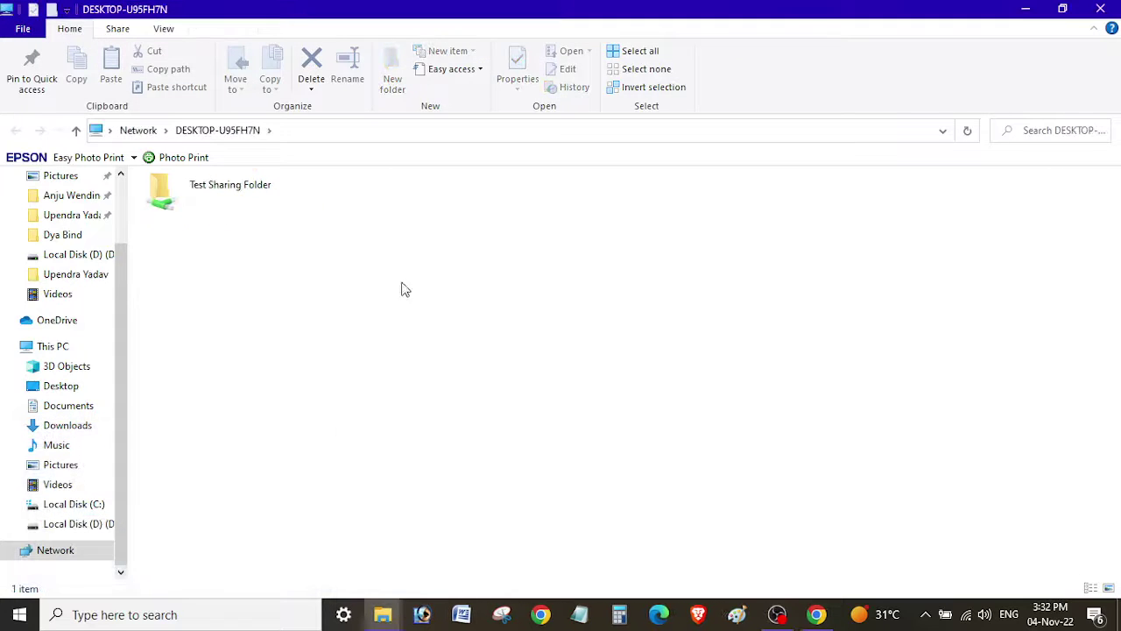
double_click(212, 199)
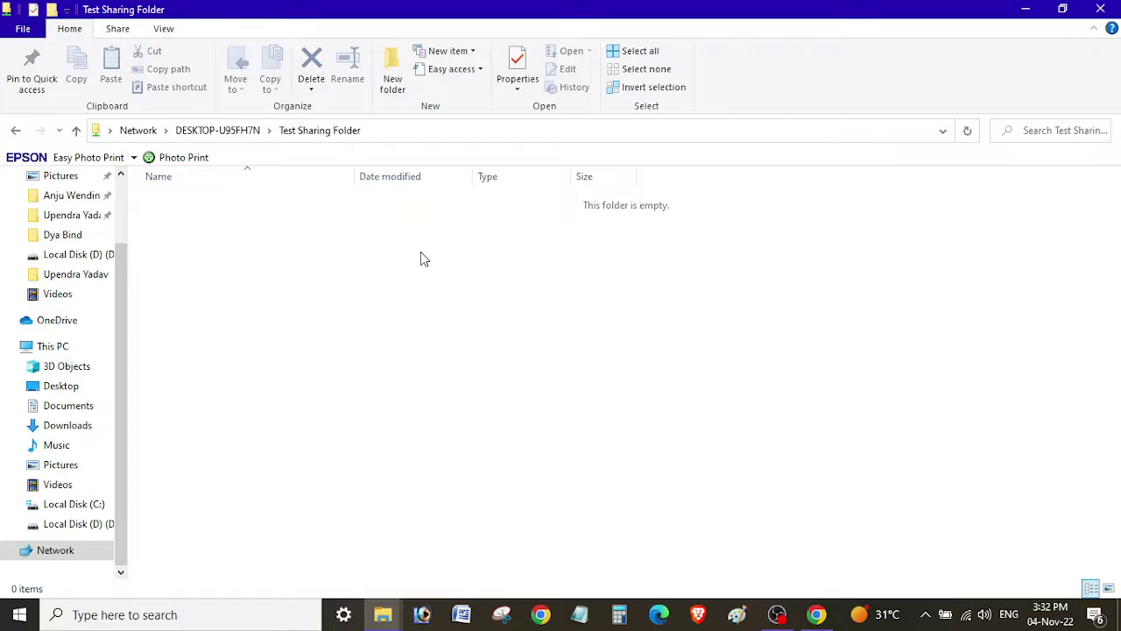
right_click(319, 235)
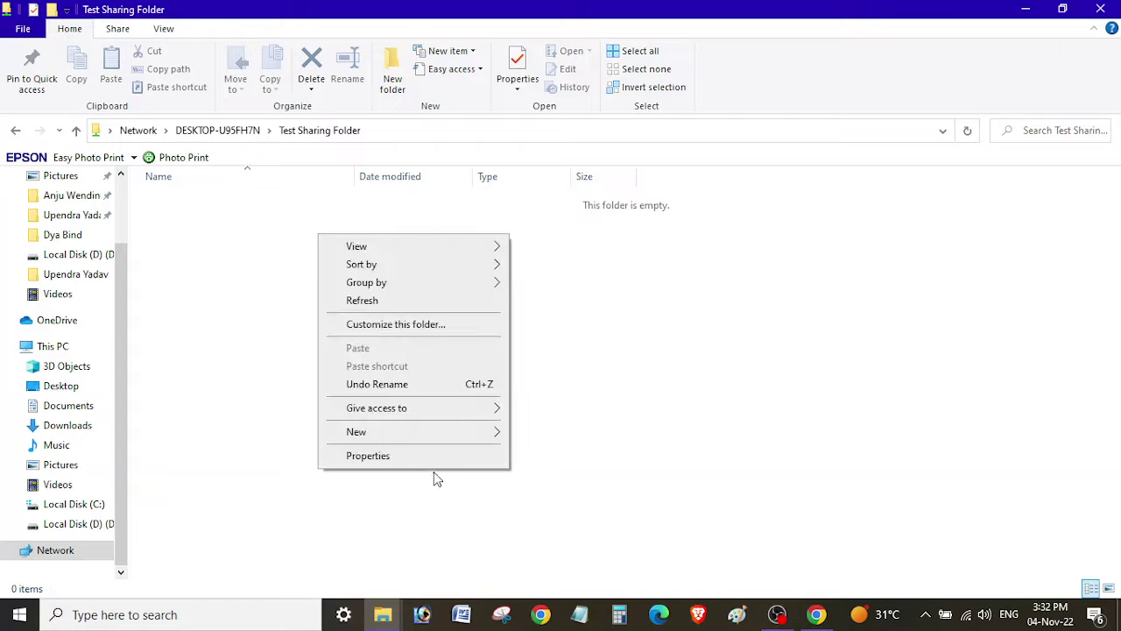
mouse_move(415, 432)
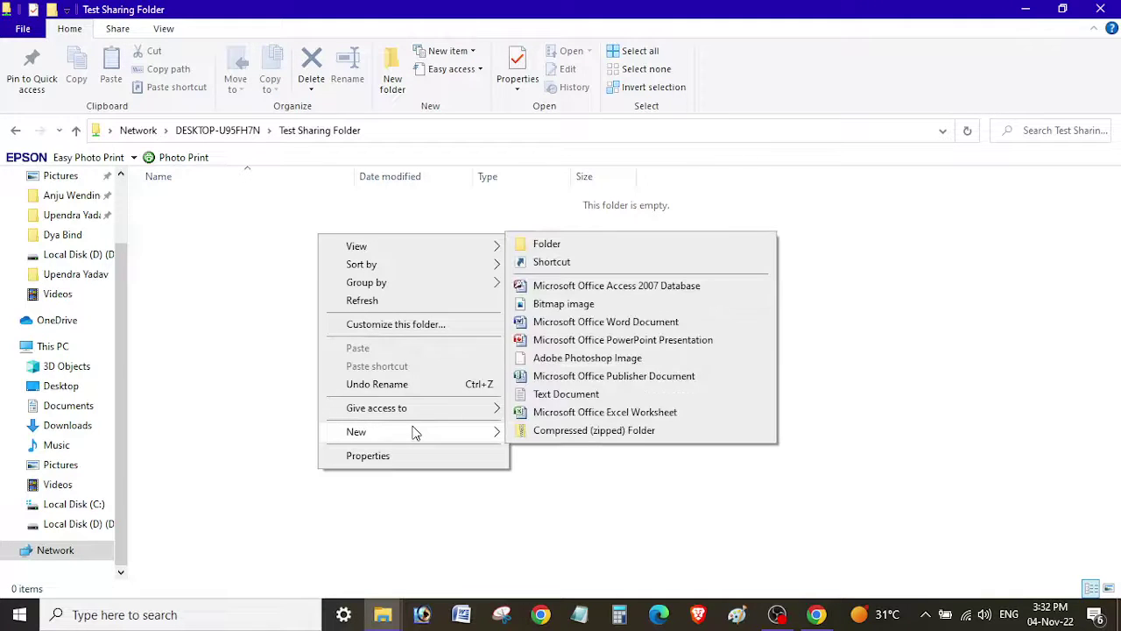
click(577, 394)
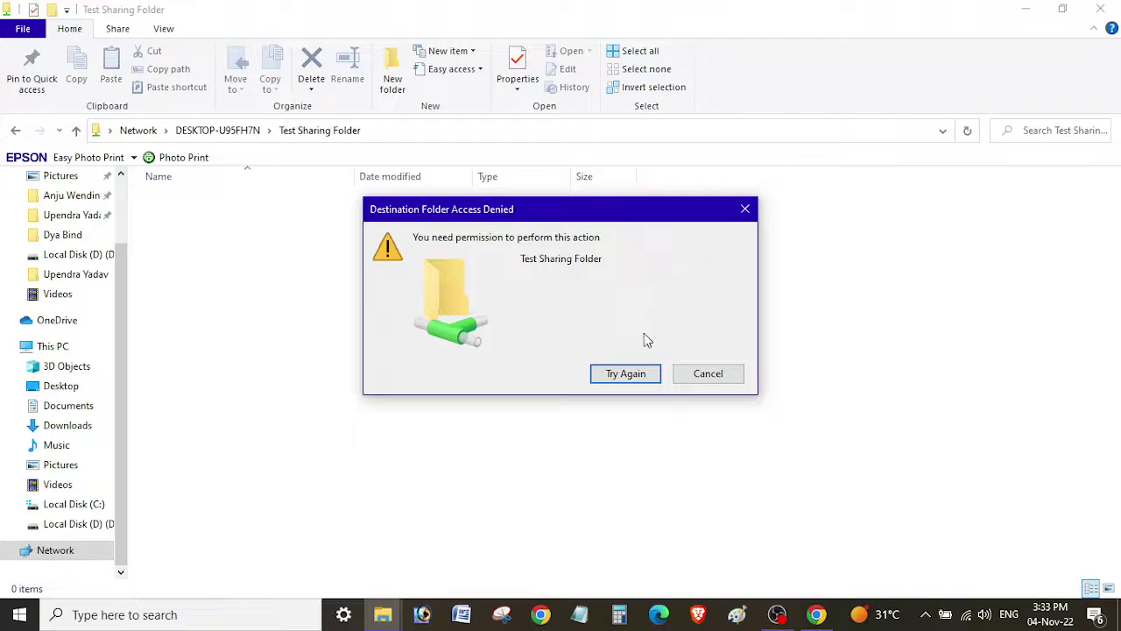
click(708, 374)
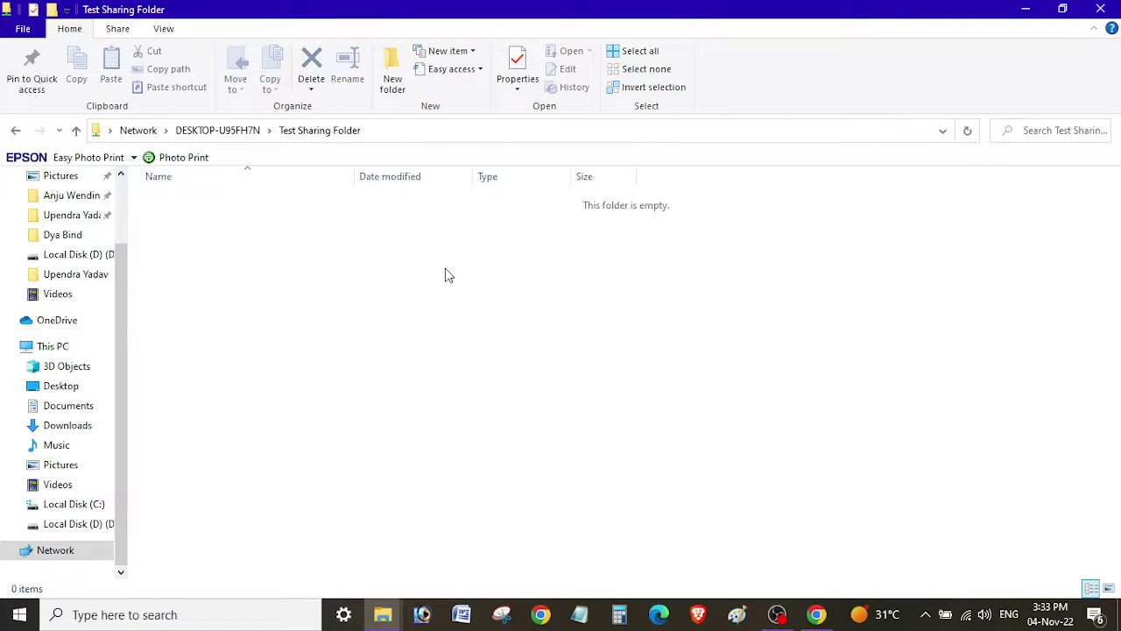
click(24, 614)
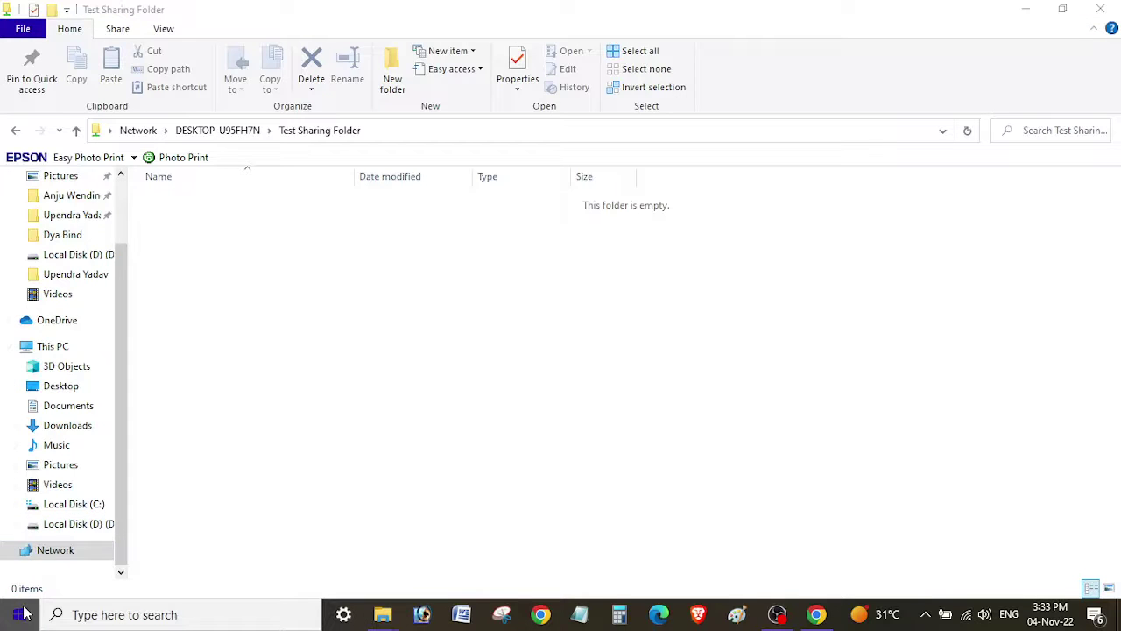
mouse_move(64, 426)
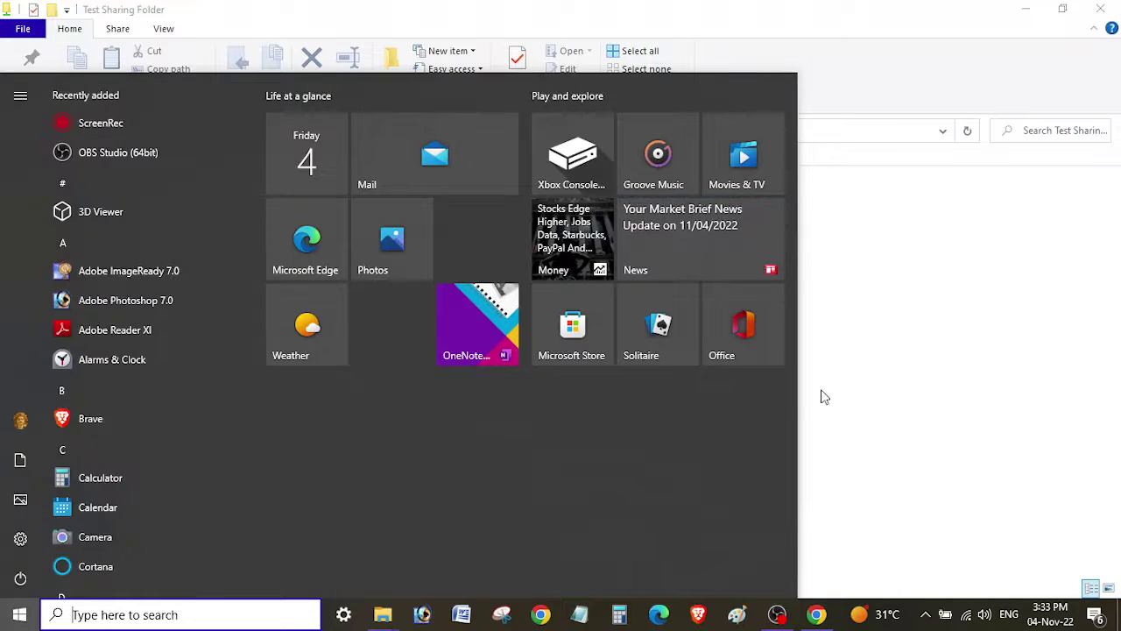
click(882, 394)
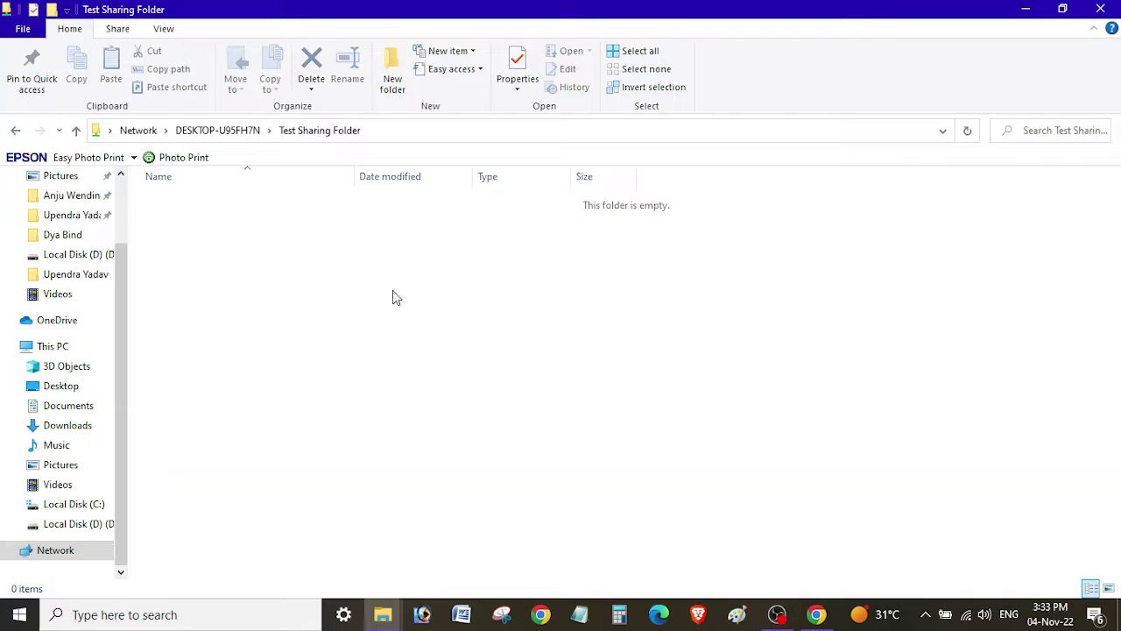
click(85, 525)
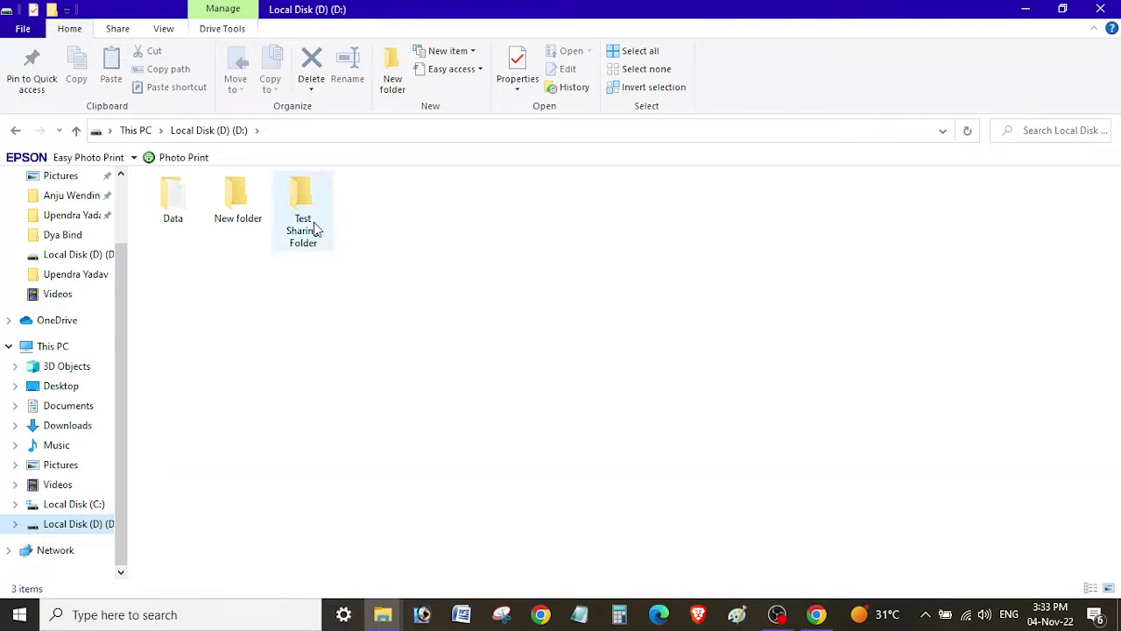
Open Test Sharing Folder's share permissions through Properties and Advanced Sharing, and review IT User's rights.
click(315, 230)
right_click(317, 229)
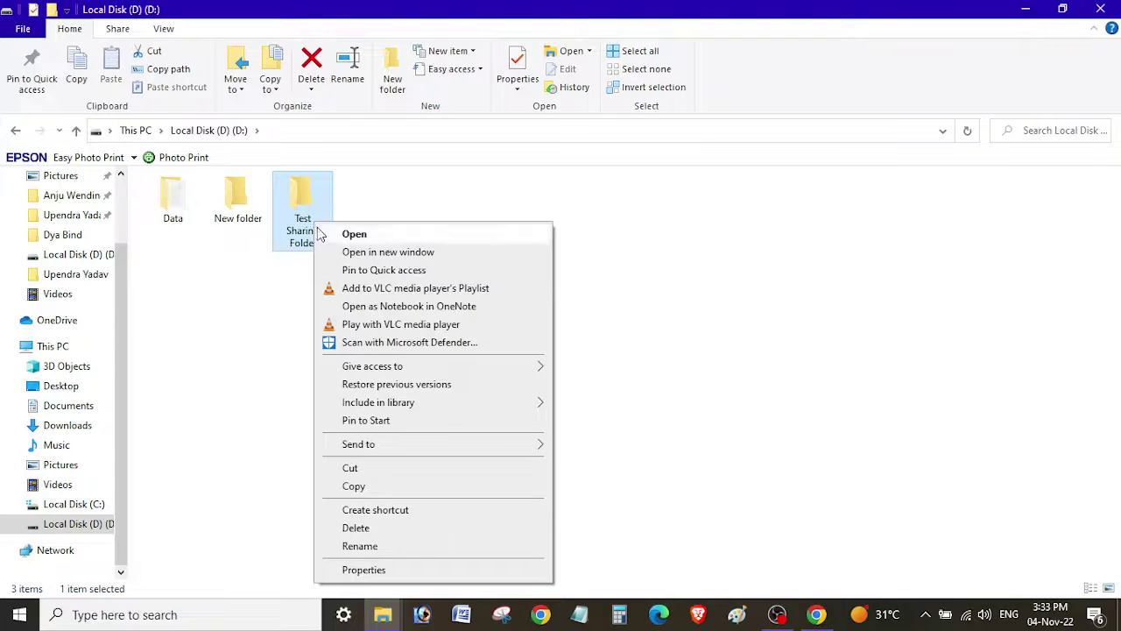
click(364, 570)
drag(462, 208, 555, 176)
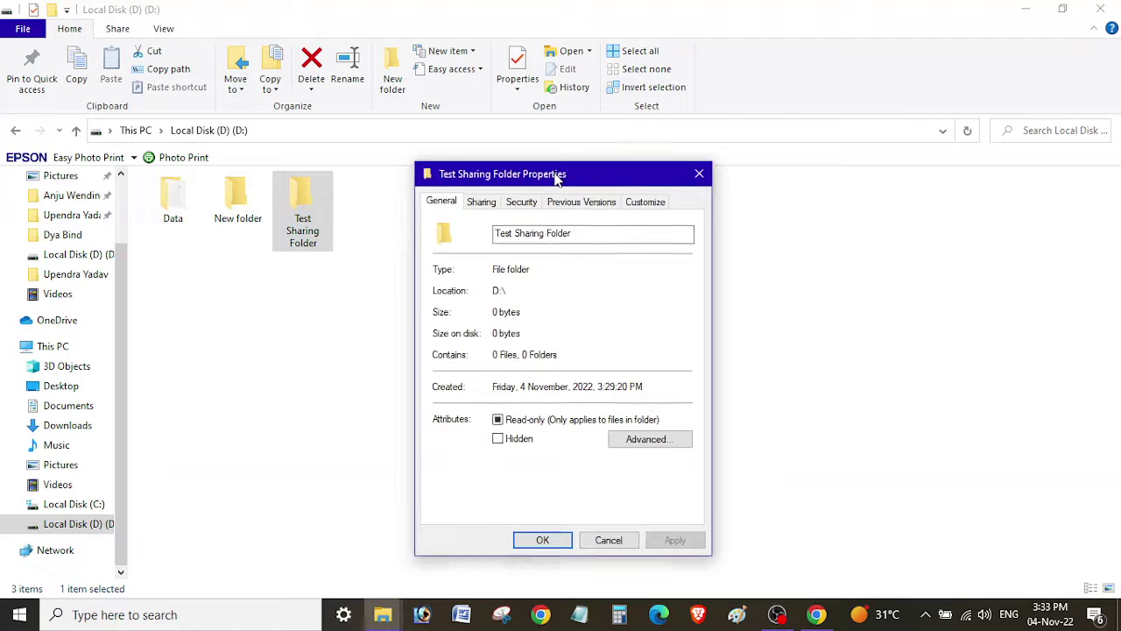
click(480, 204)
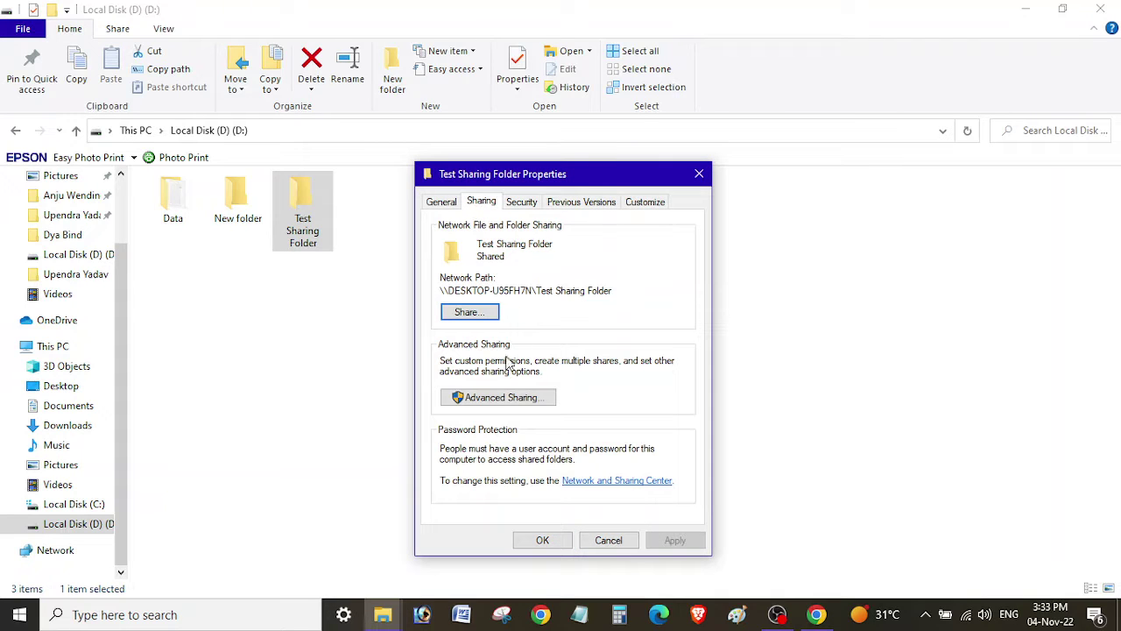
click(492, 397)
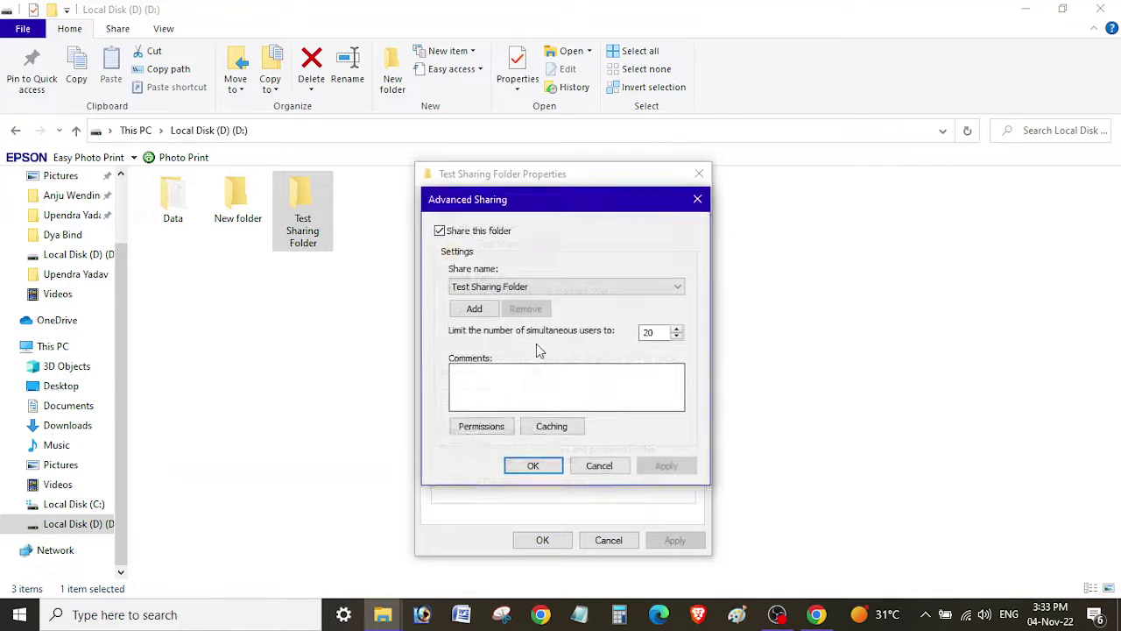
click(483, 429)
click(529, 294)
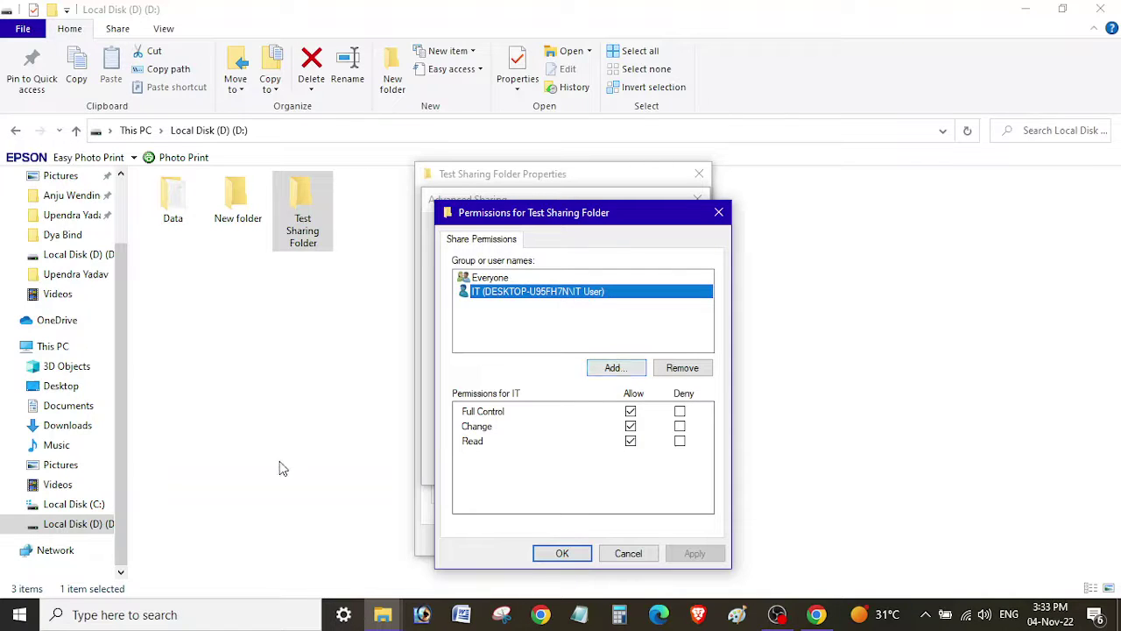
Return to the Local Disk (D:) window and reopen Test Sharing Folder's sharing permissions.
click(15, 615)
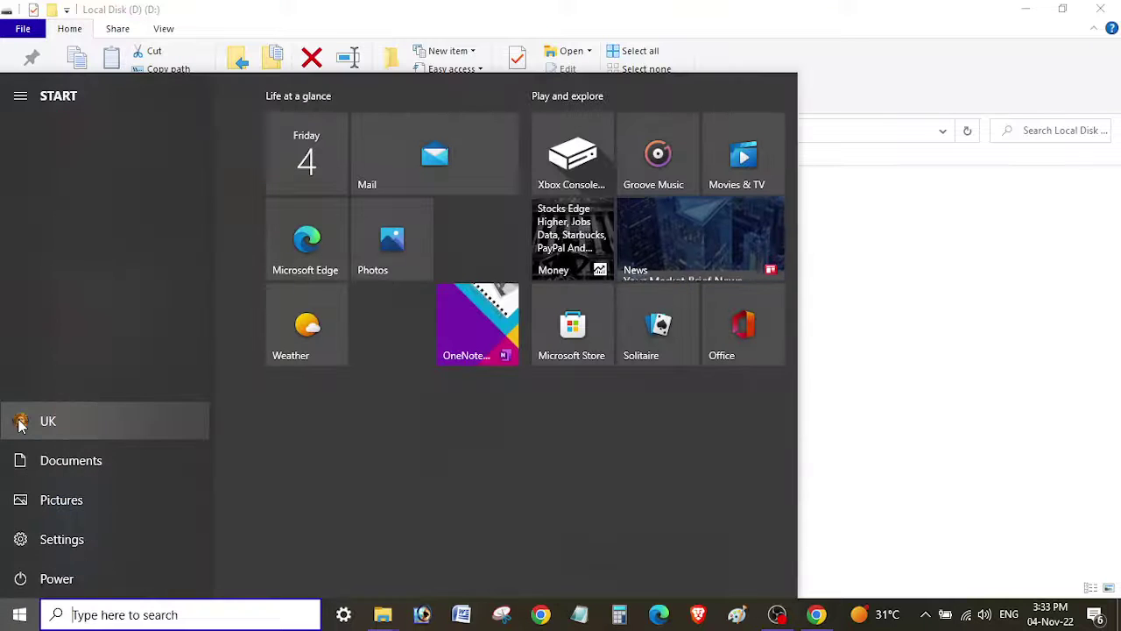
click(963, 398)
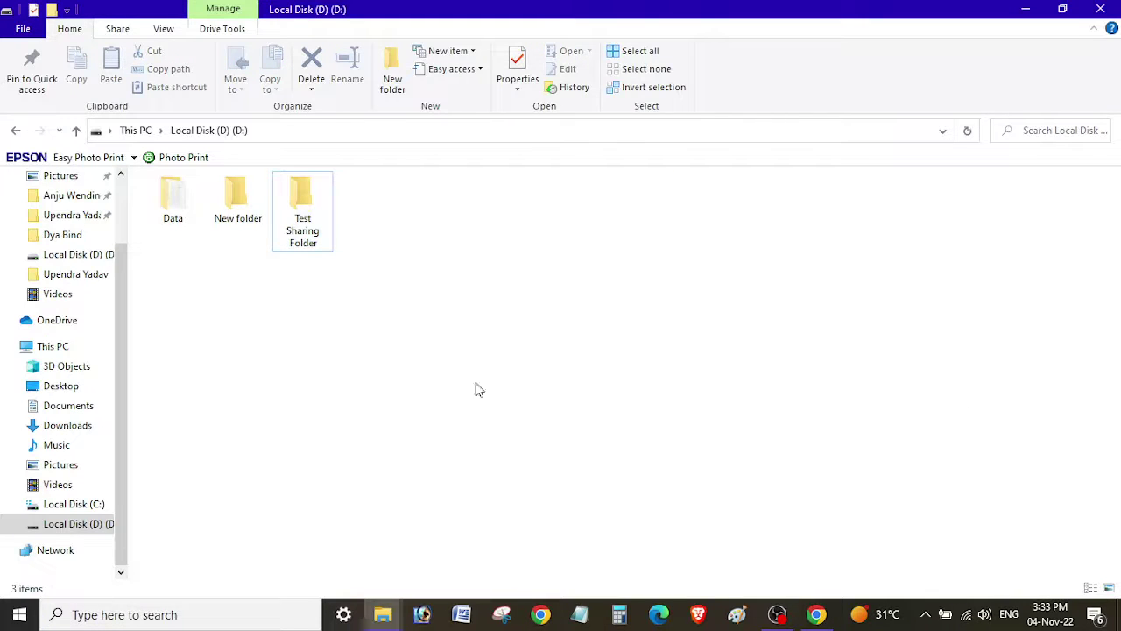
right_click(288, 206)
click(338, 554)
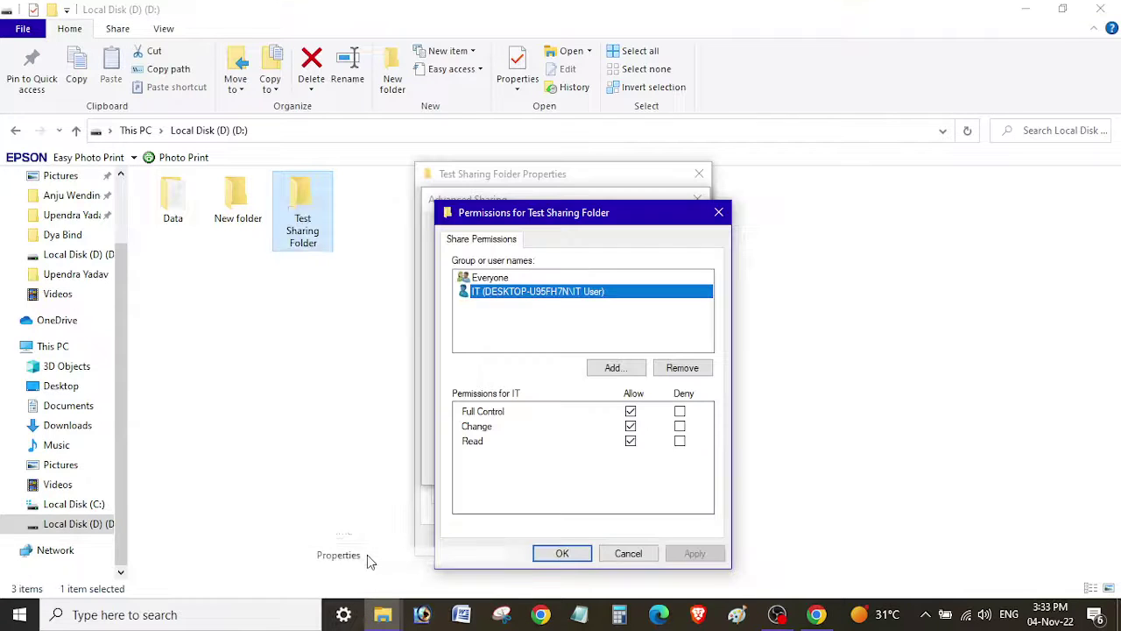
Add the UK account to the share with Full Control allowed and apply.
click(611, 371)
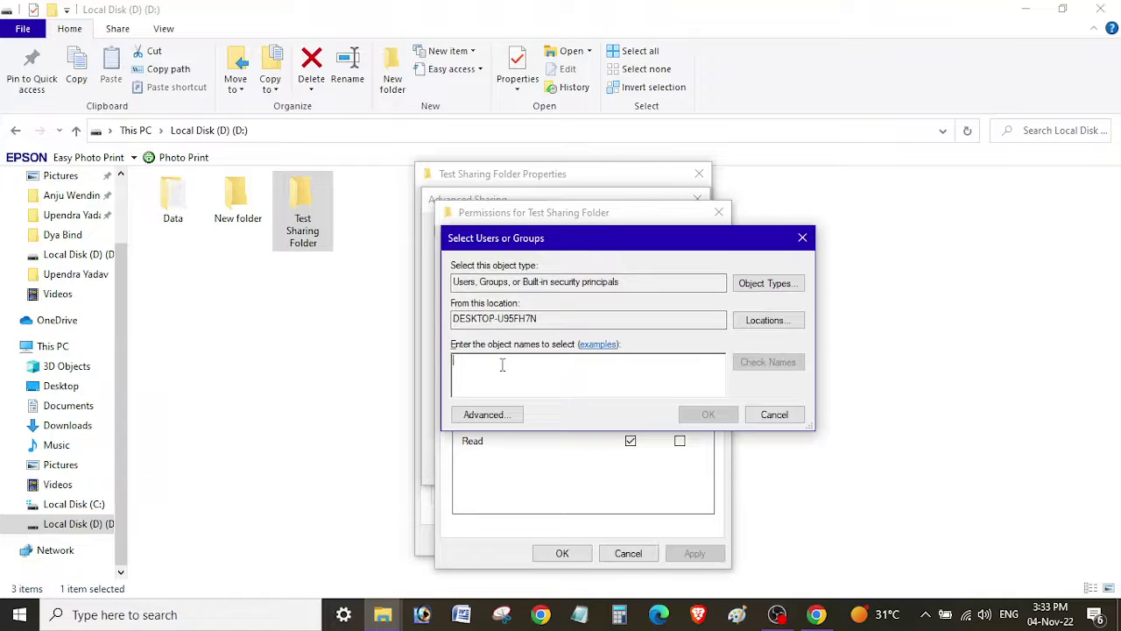
text(up)
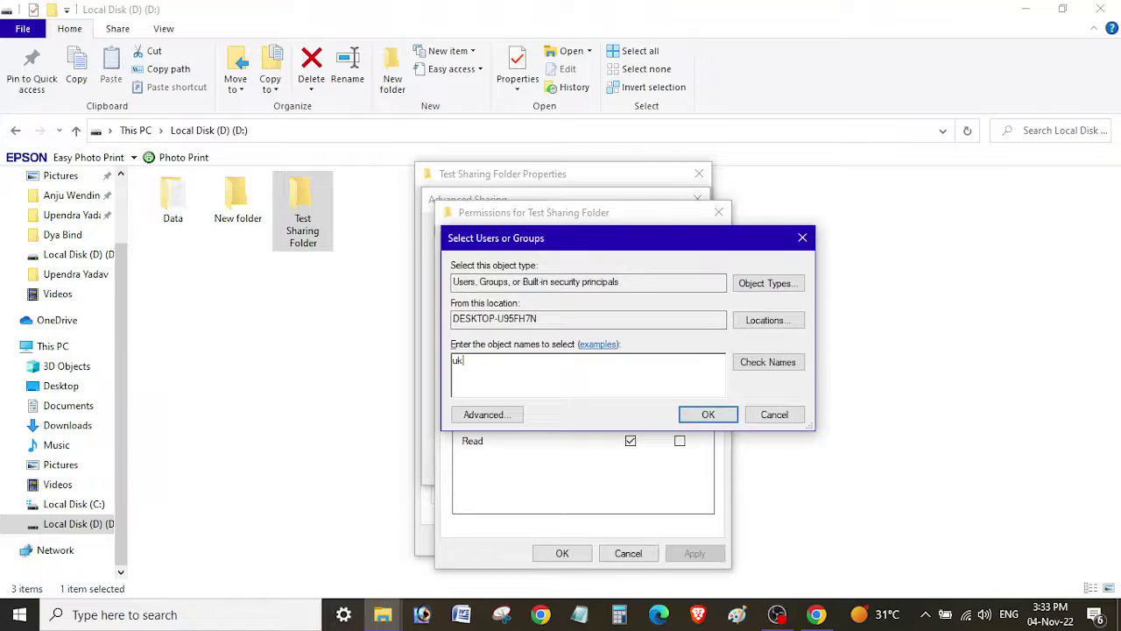
click(773, 366)
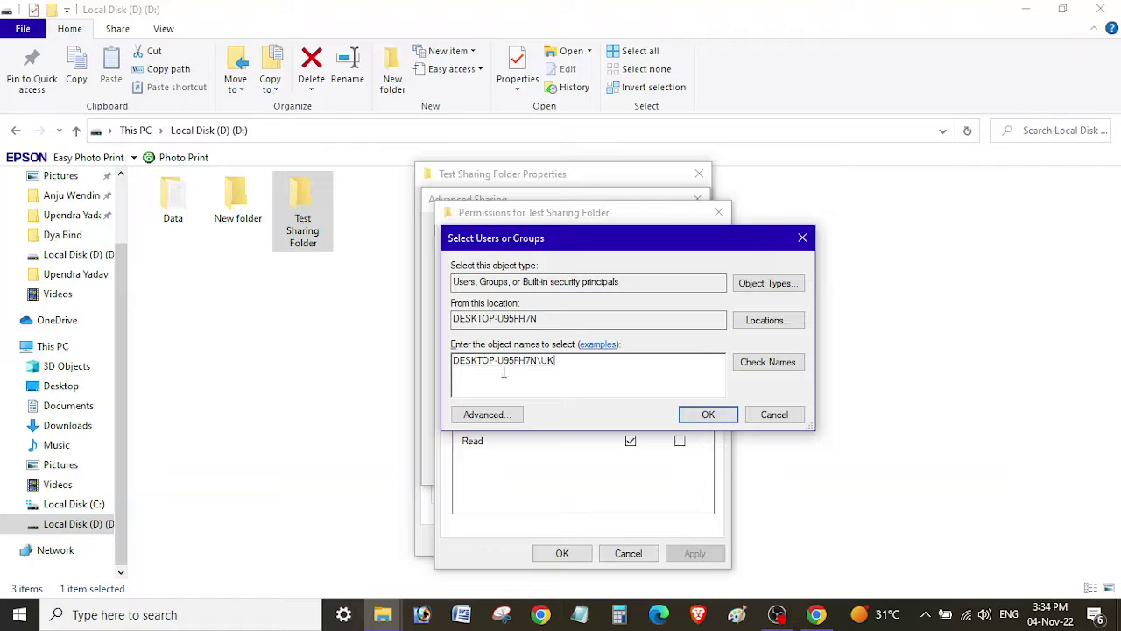
click(723, 415)
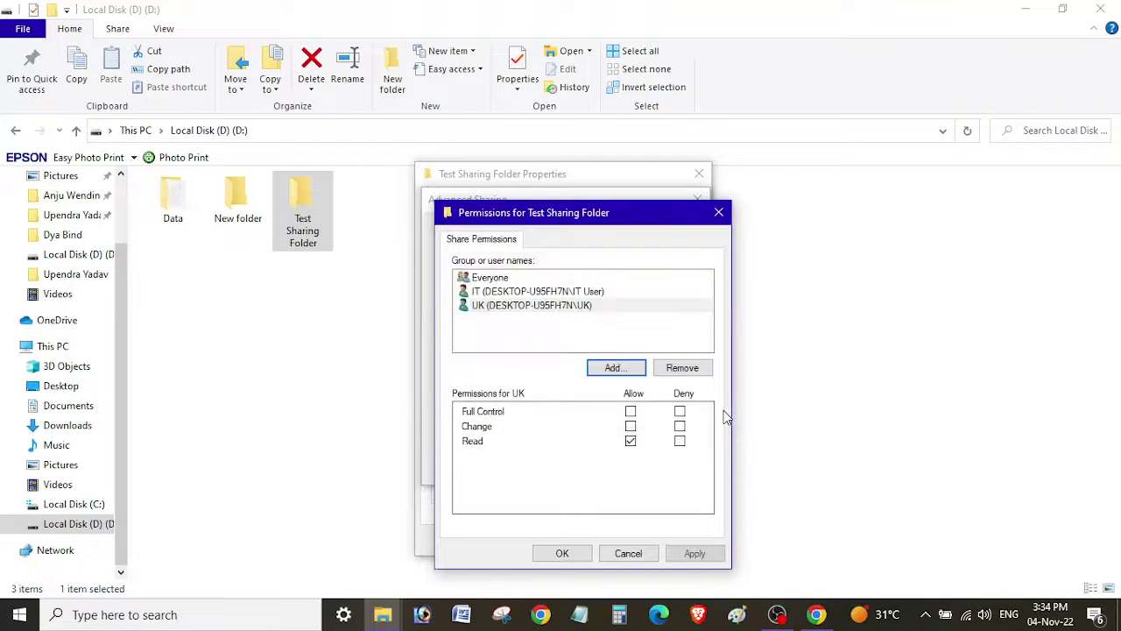
click(630, 412)
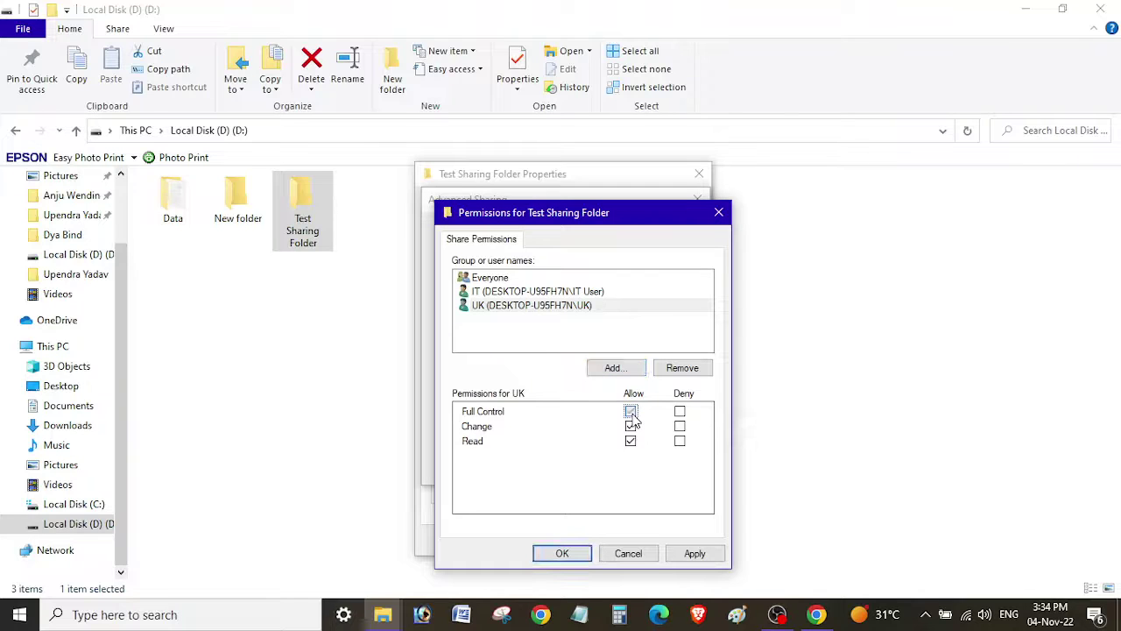
click(694, 553)
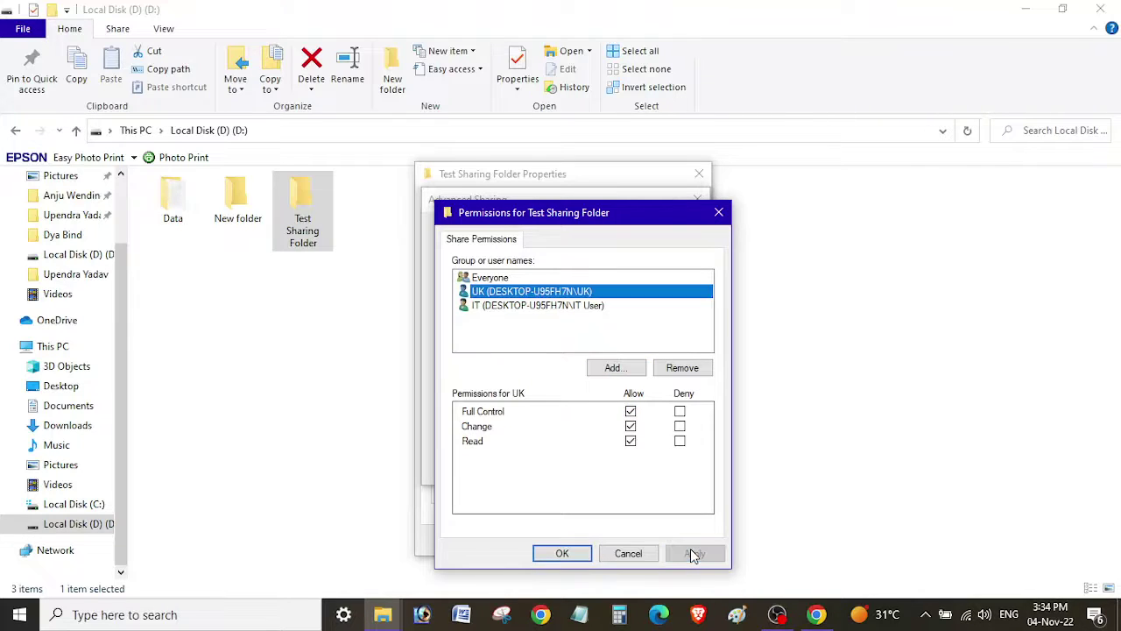
click(565, 552)
Apply and confirm Advanced Sharing, then close the folder's Properties.
click(663, 465)
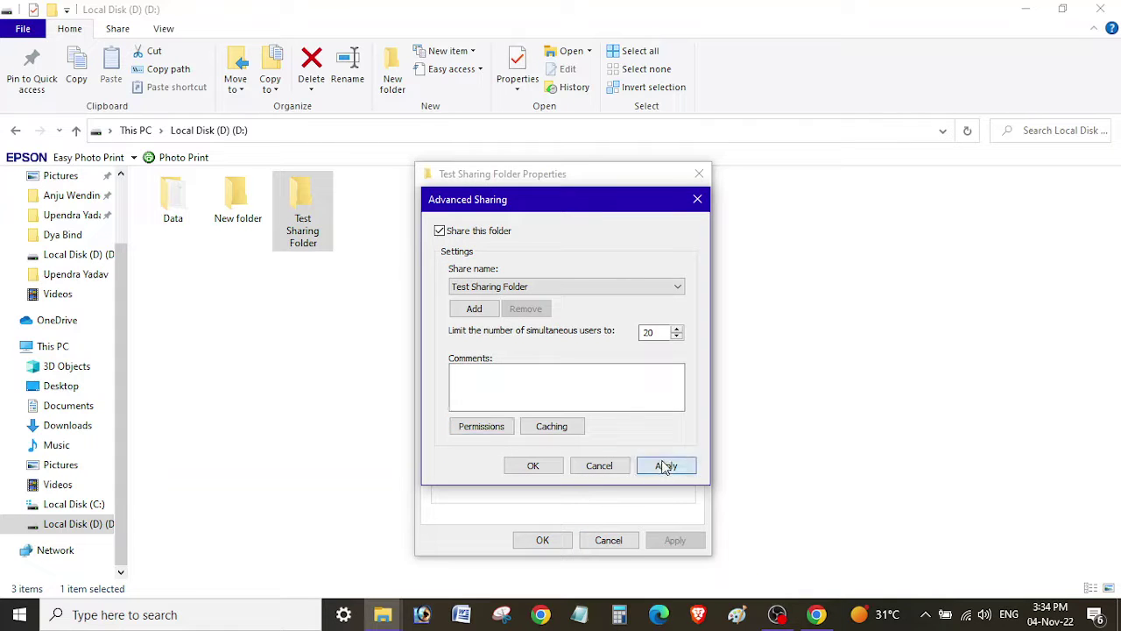
click(532, 465)
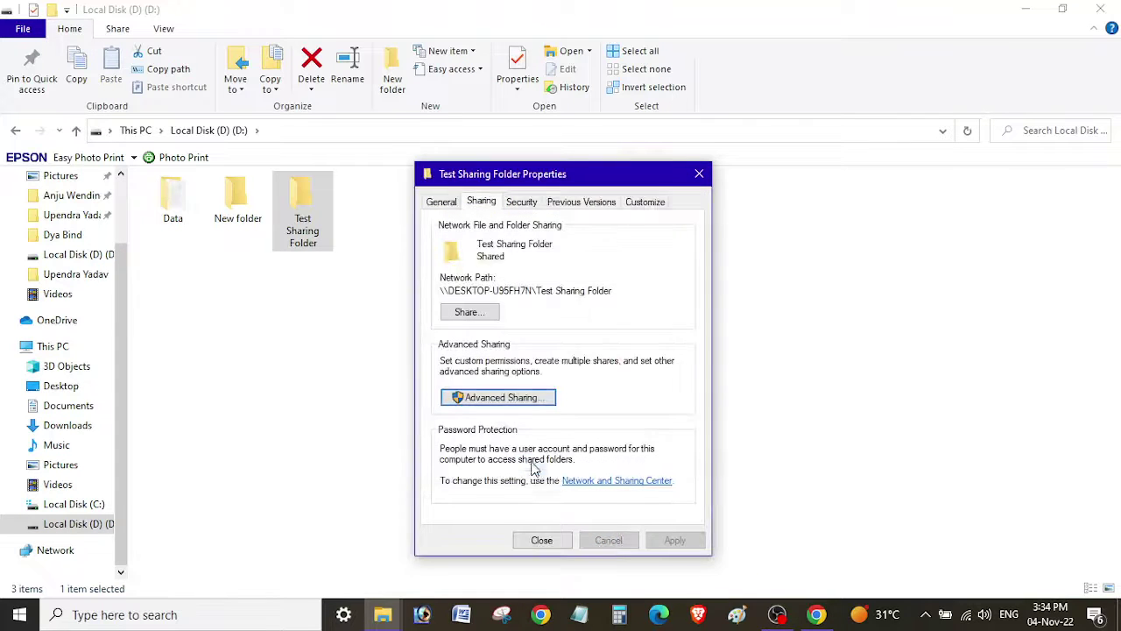
click(542, 540)
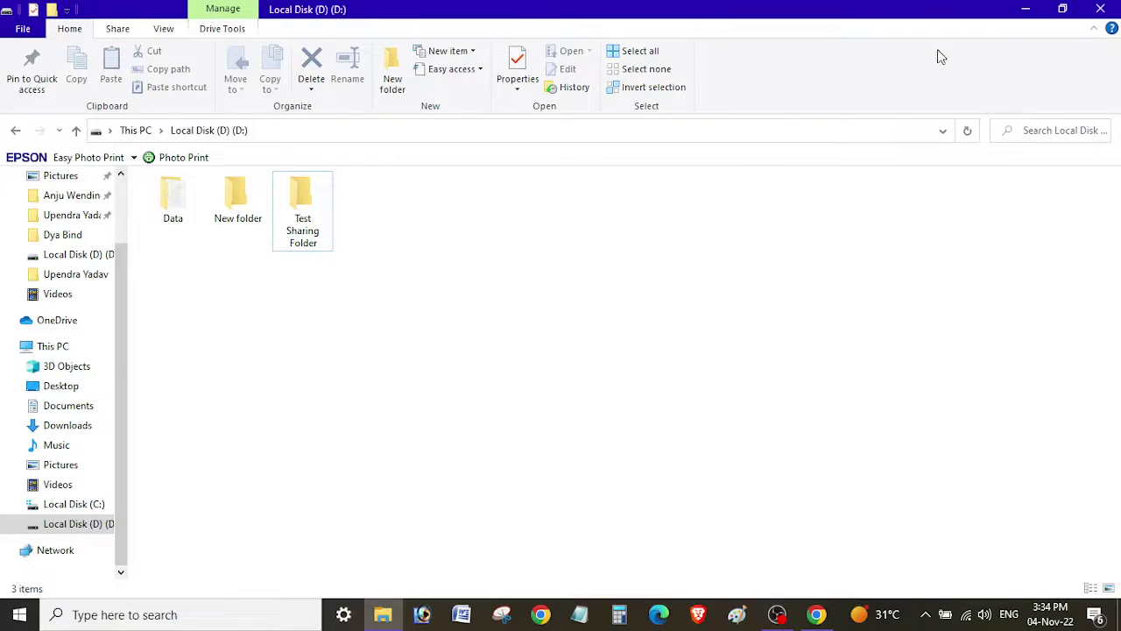
Close Local Disk (D:) and open Test Sharing Folder over the network via \\DESKTOP-U95FH7N.
click(1100, 9)
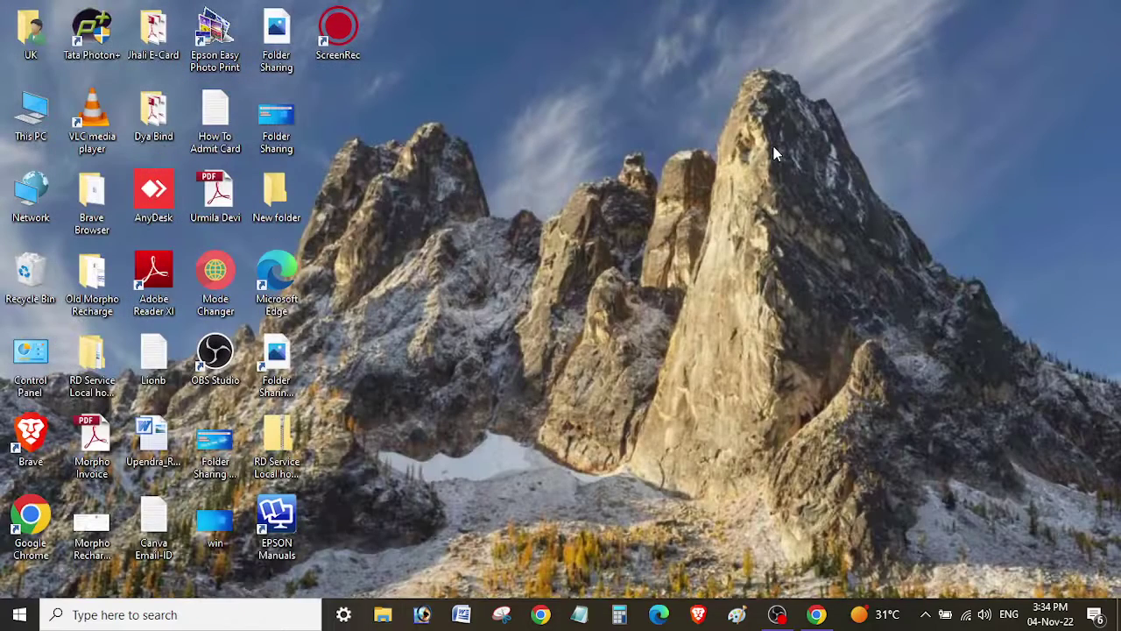
key(super+r)
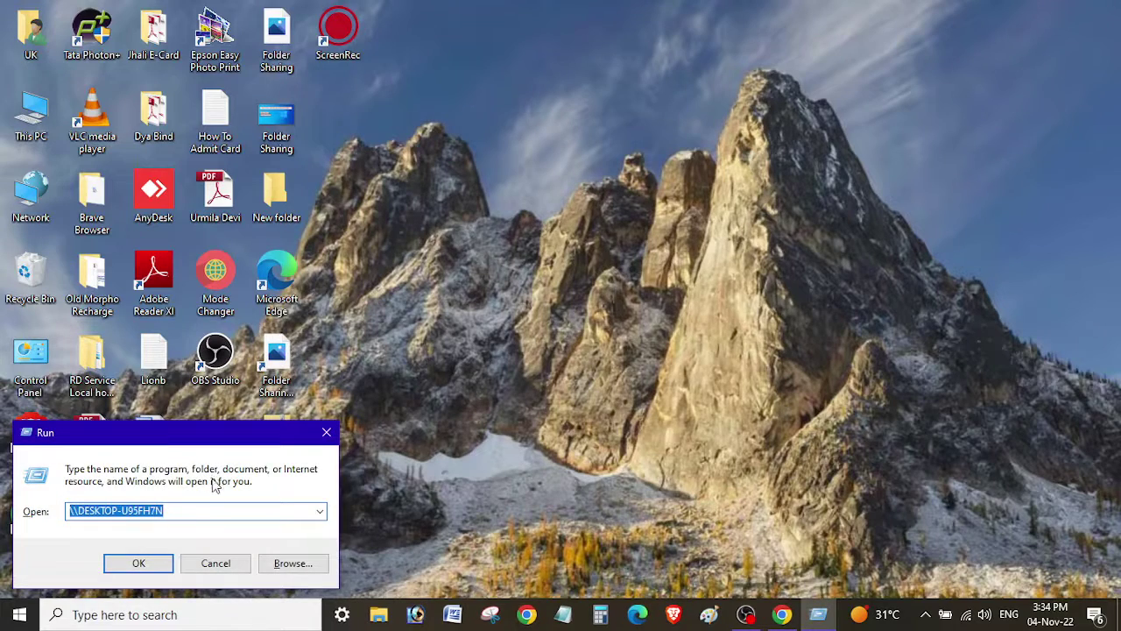
click(140, 560)
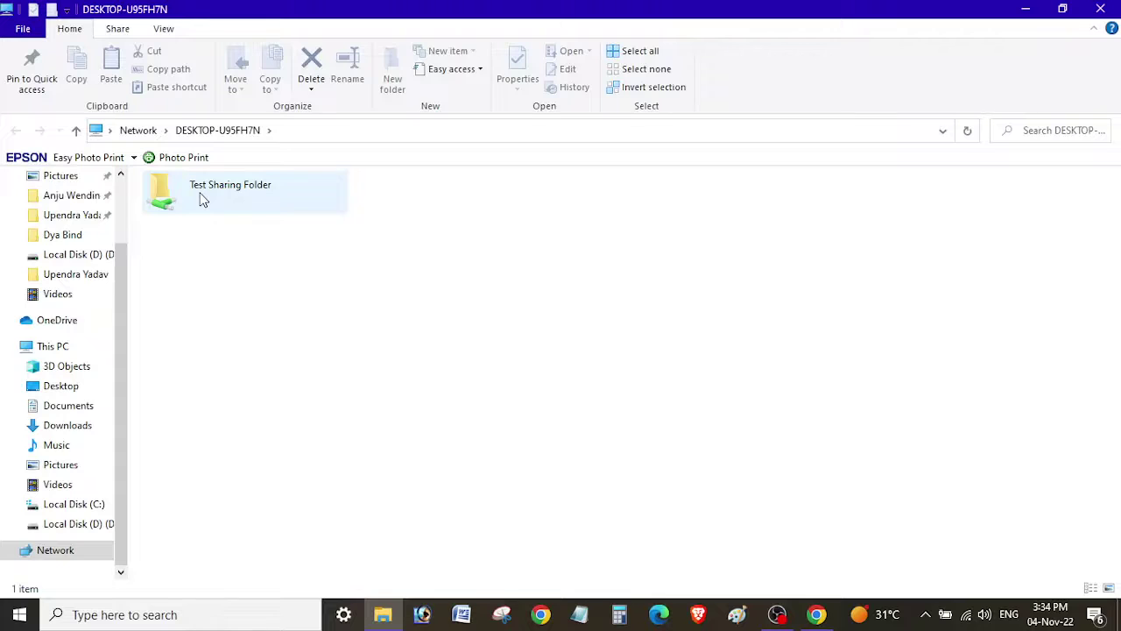
double_click(201, 200)
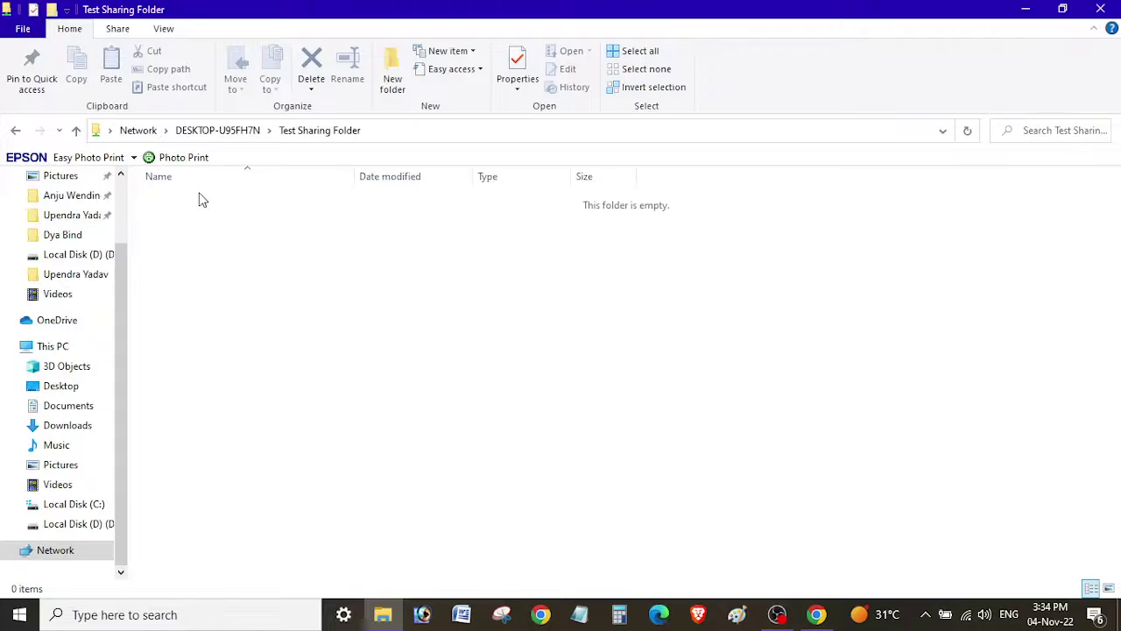
Create a New Text Document in the shared folder, keeping its default name.
right_click(409, 275)
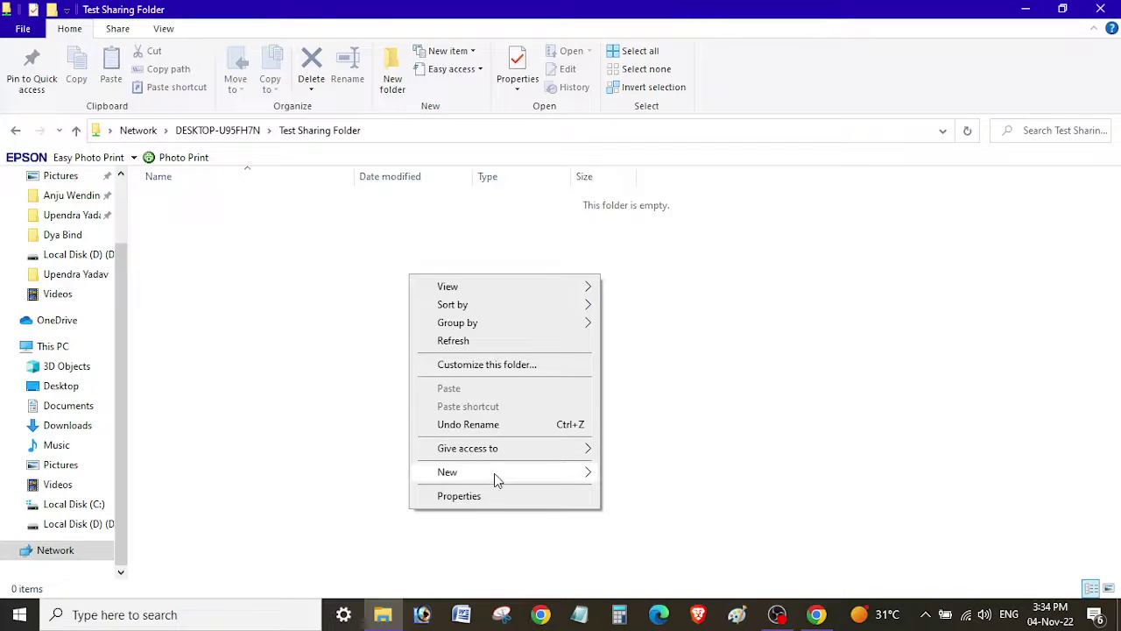
mouse_move(495, 474)
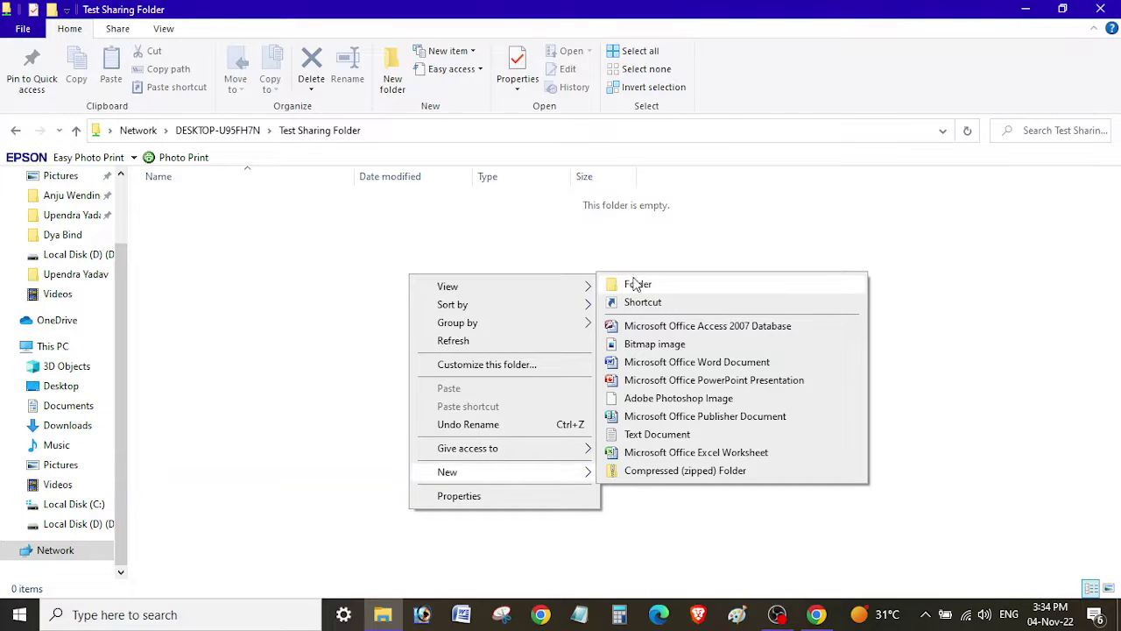
click(650, 434)
click(511, 370)
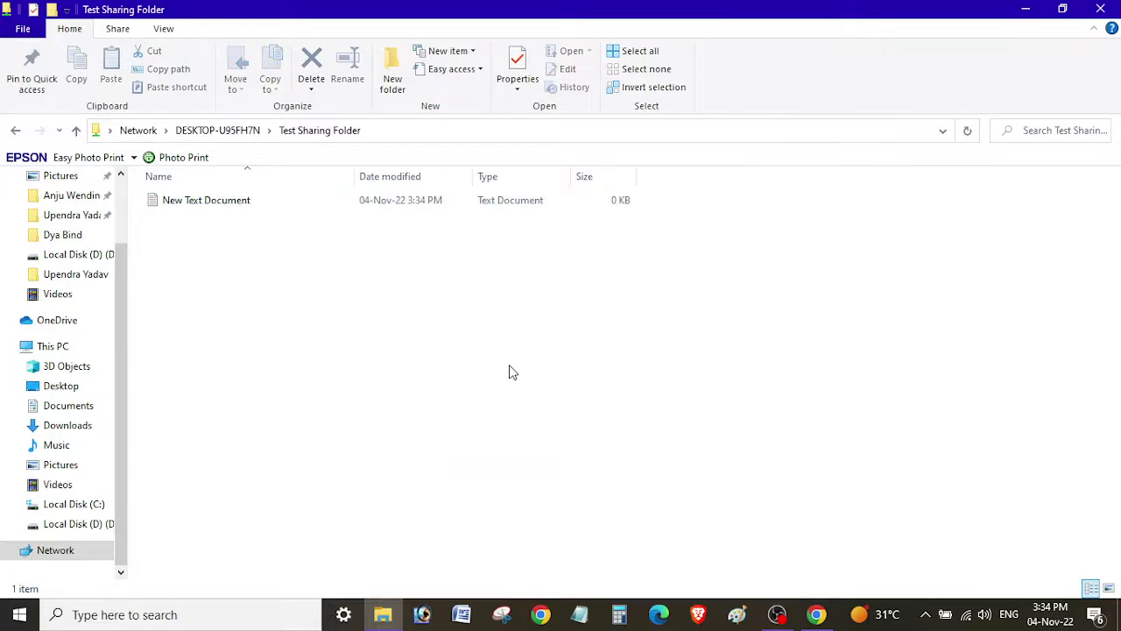
Create a new folder named 'Test' in the shared folder.
right_click(222, 225)
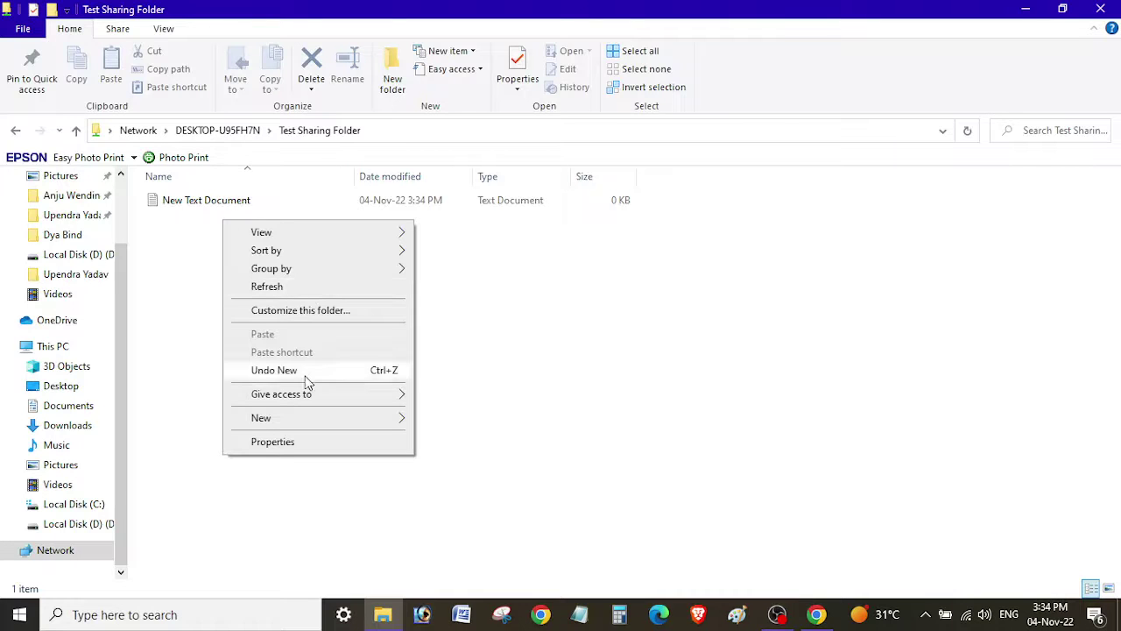
mouse_move(317, 420)
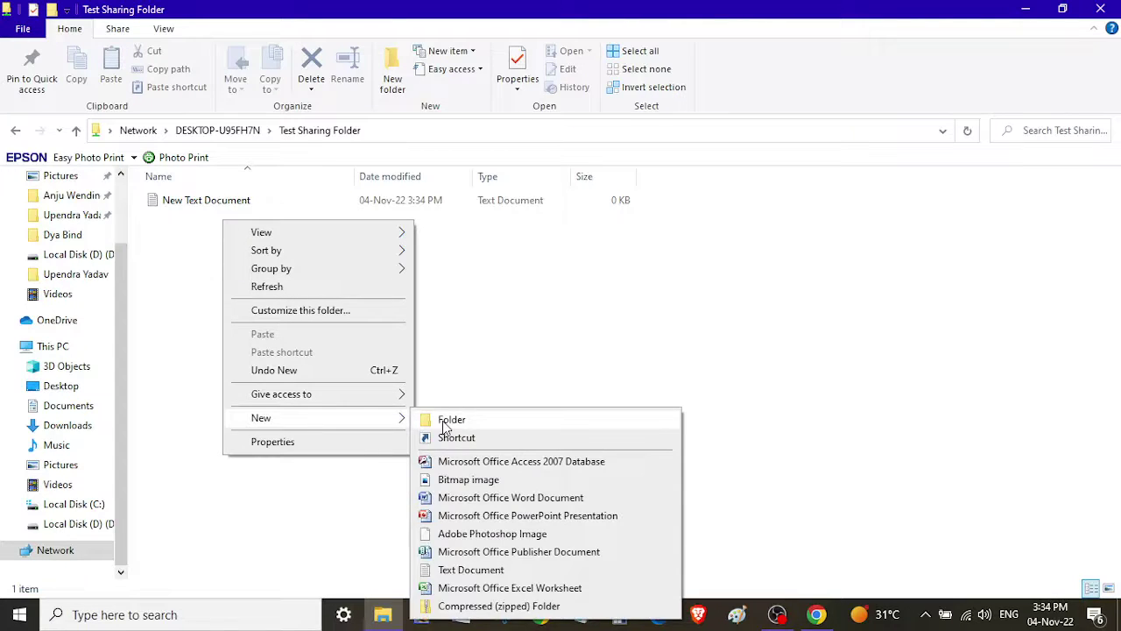
click(445, 426)
text(Test)
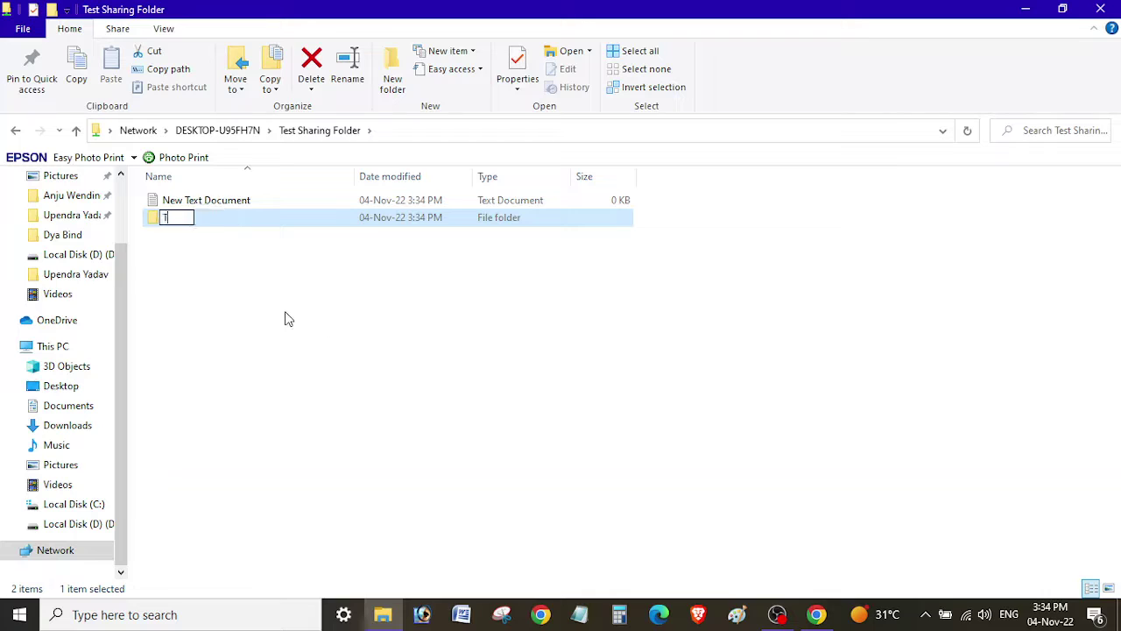
key(Return)
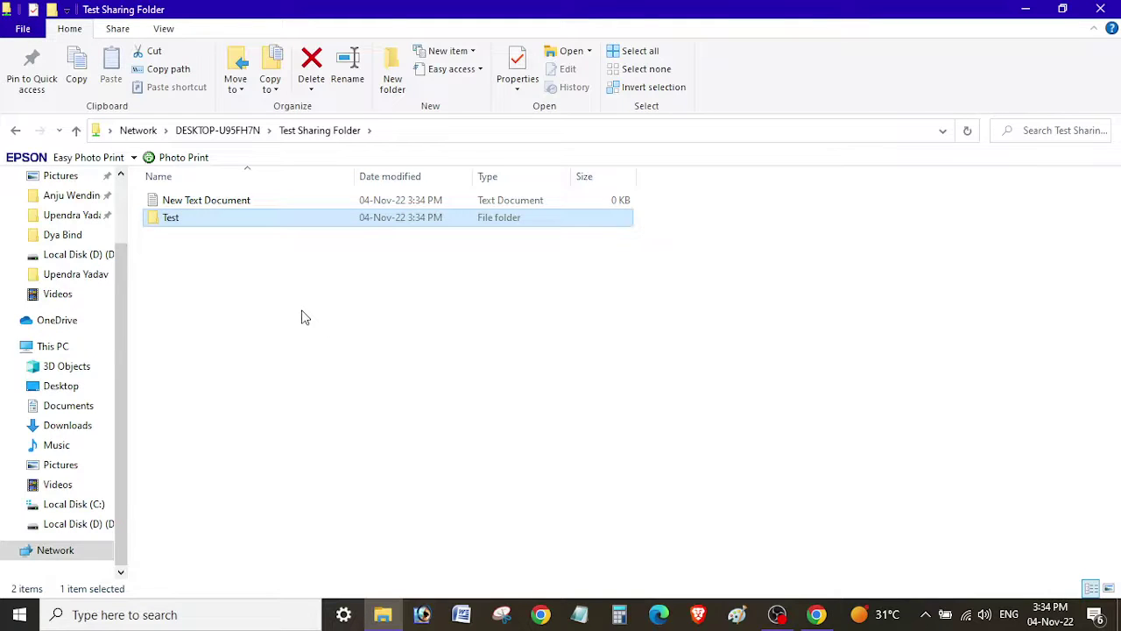
click(306, 316)
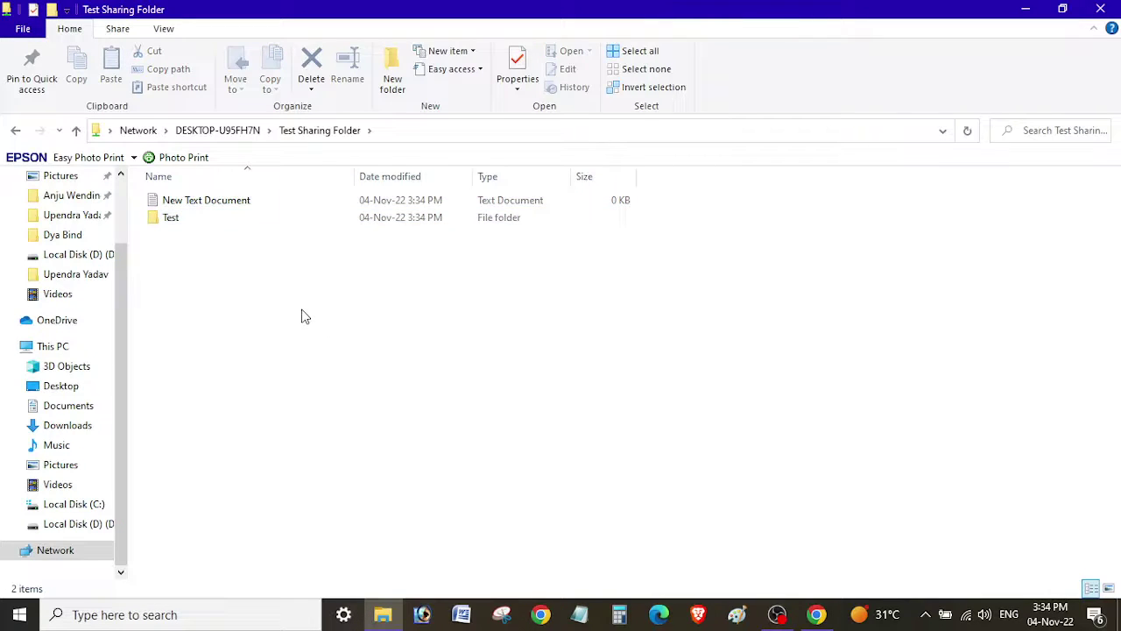